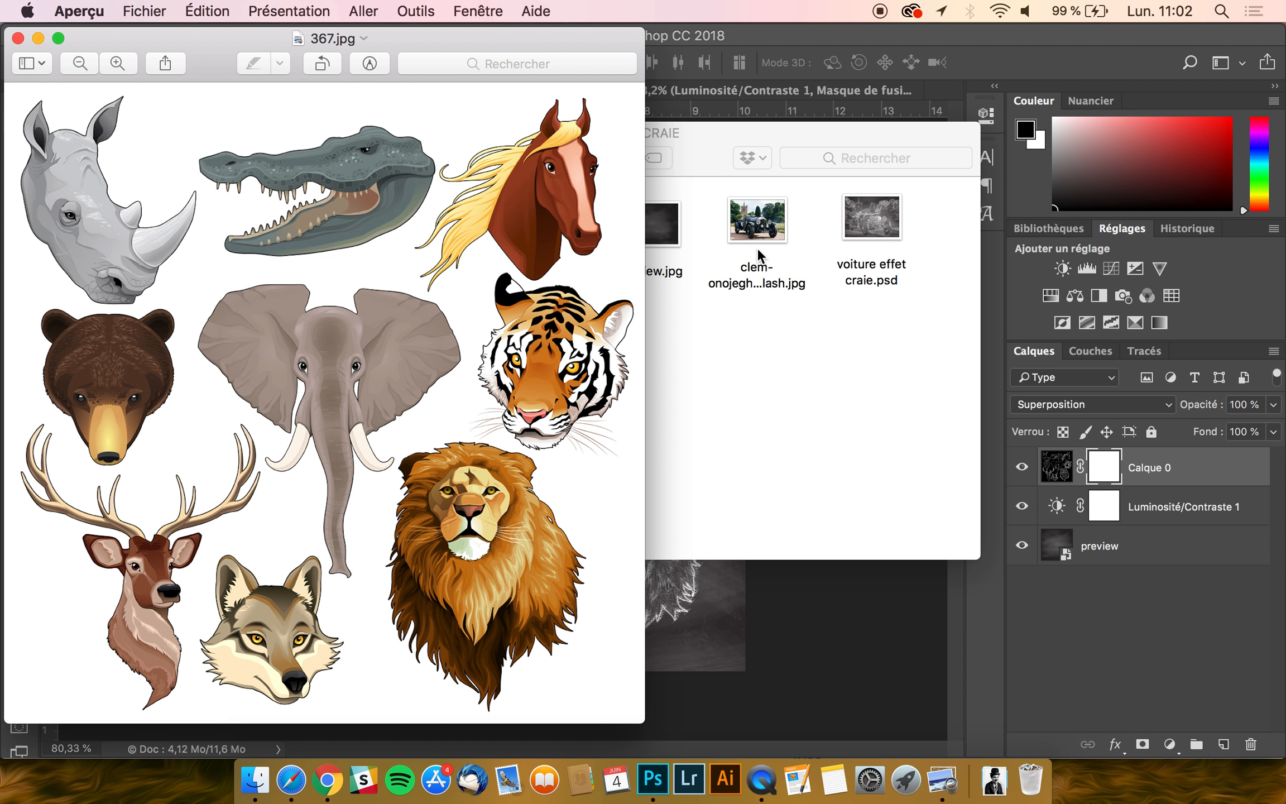
View the vintage car photo and its chalk-effect version, and close the voiture effet craie.psd document
{"action": "double_click", "coordinate": [767, 218]}
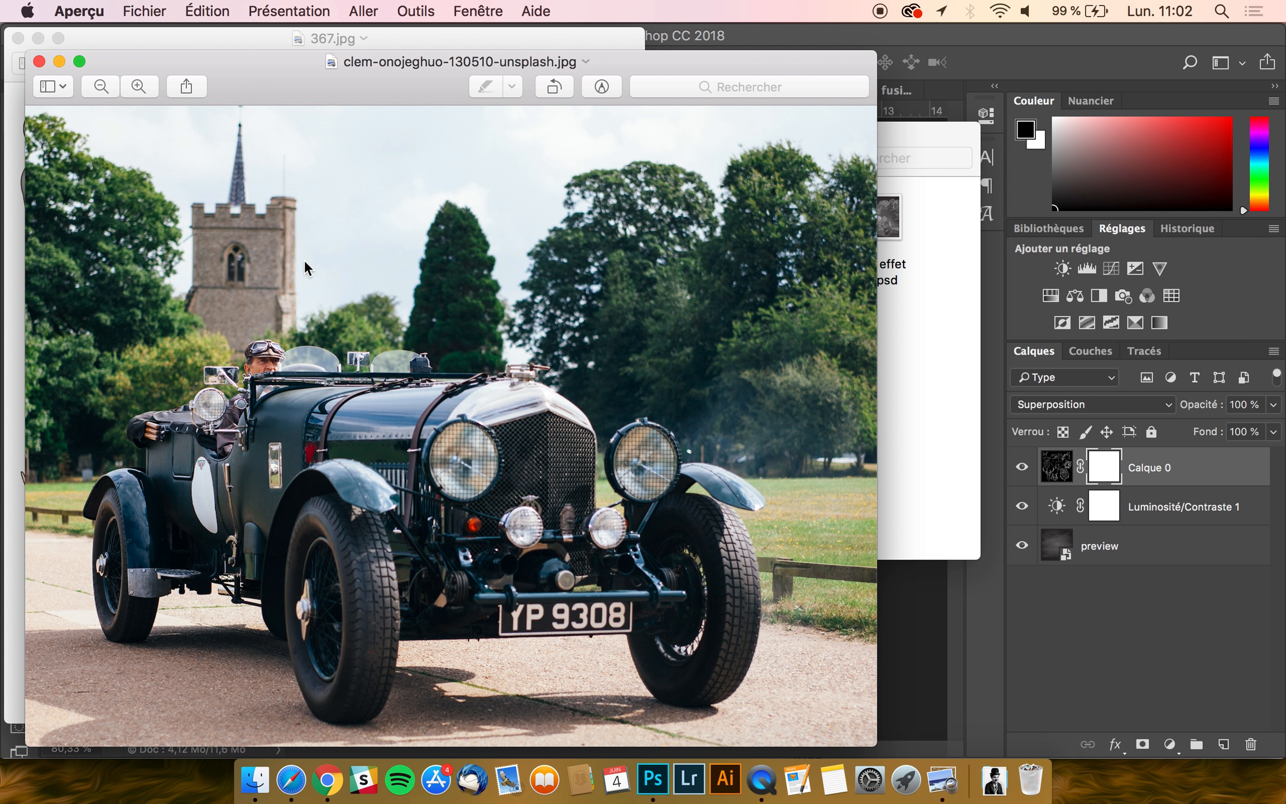
{"action": "left_click", "coordinate": [781, 29]}
{"action": "left_click", "coordinate": [621, 89]}
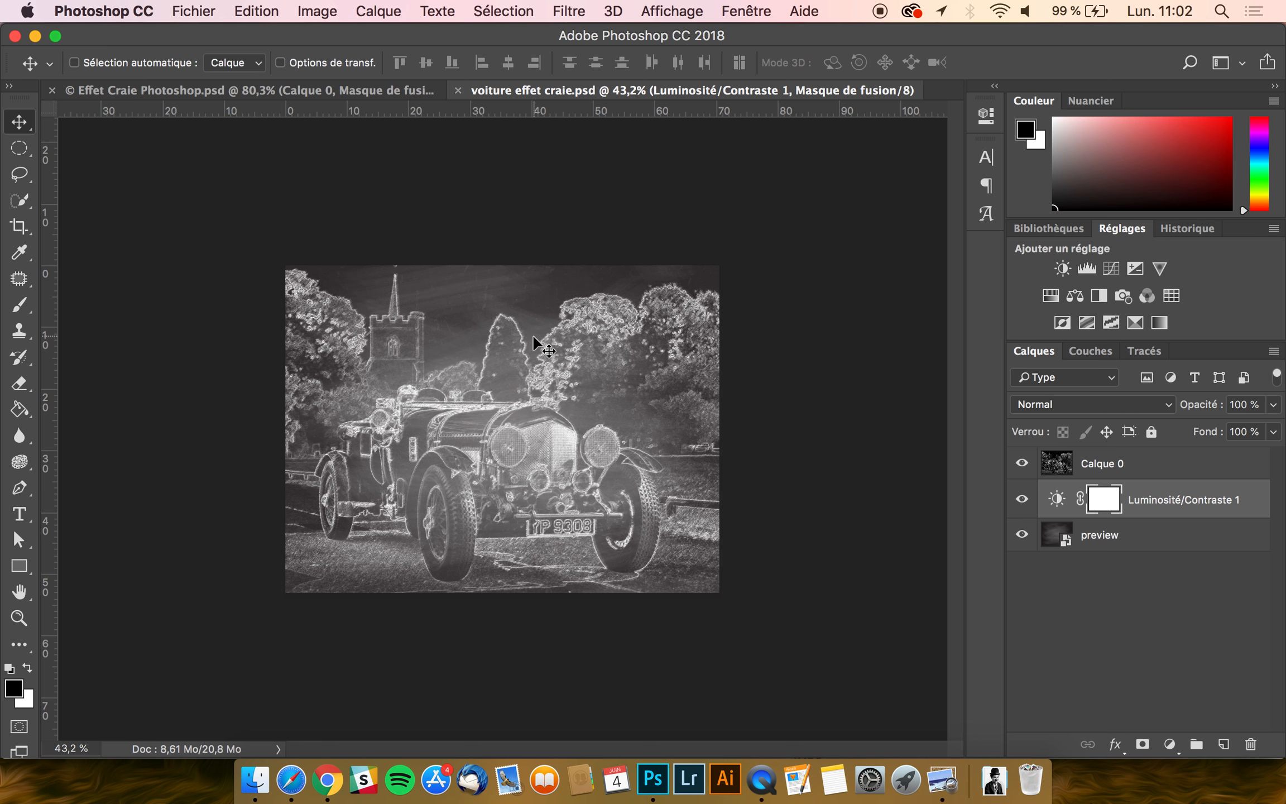
{"action": "left_click", "coordinate": [457, 91]}
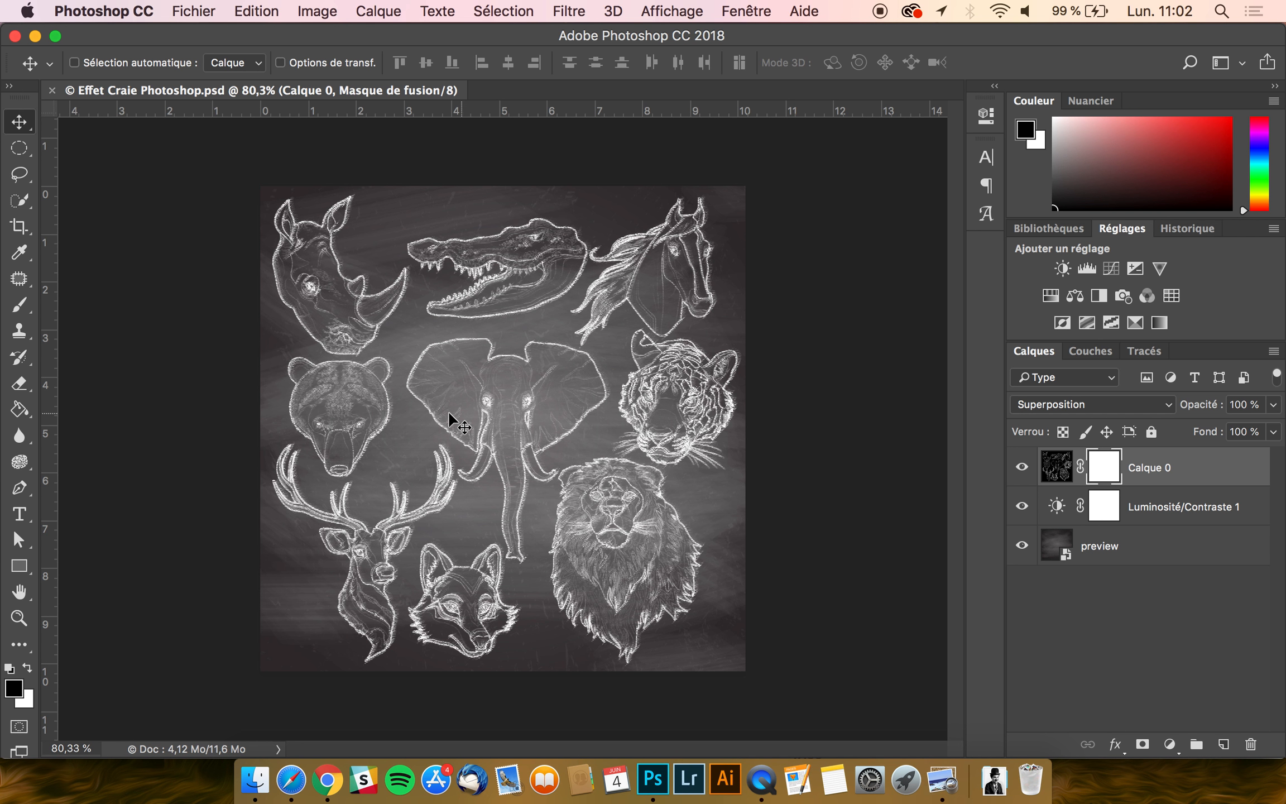
Open 367.jpg from the TUTO 129 - EFFET CRAIE folder as a new Photoshop document and unlock its background layer
{"action": "left_click", "coordinate": [255, 780]}
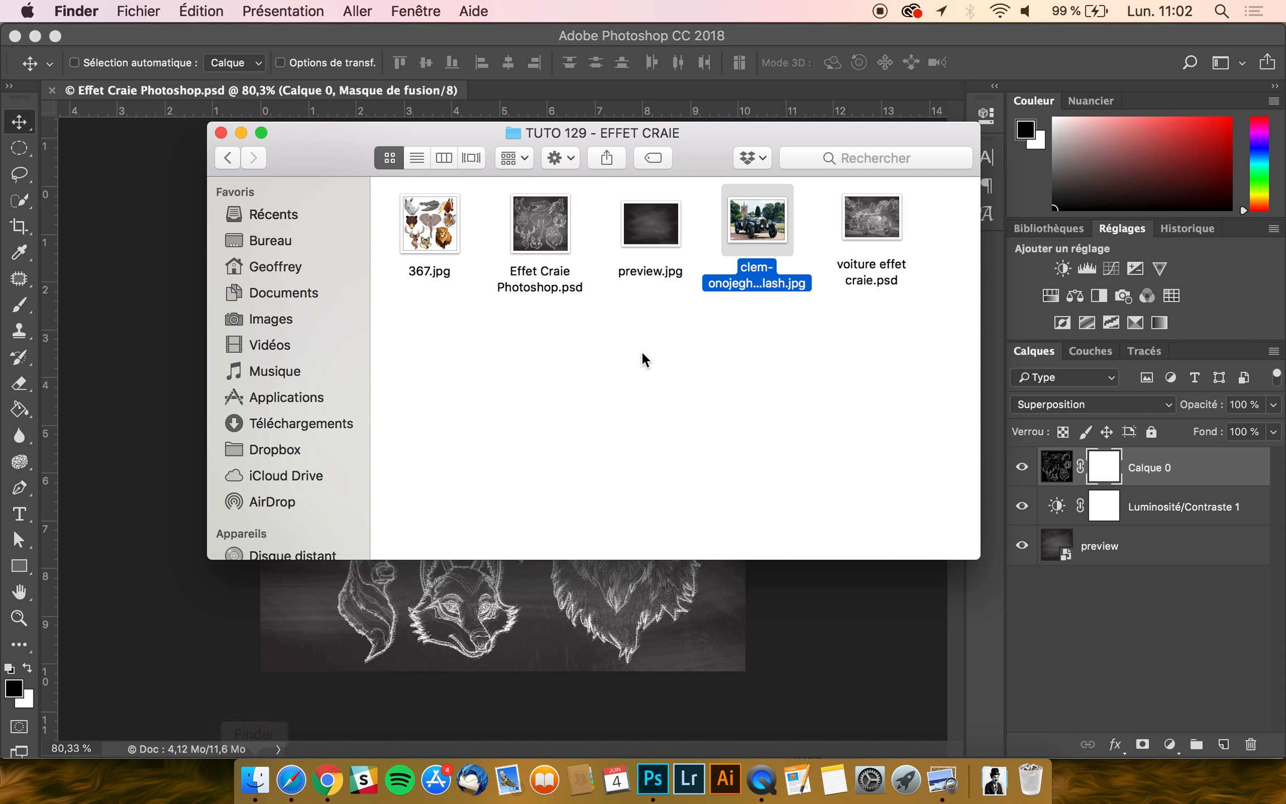
{"action": "left_click_drag", "start_coordinate": [448, 239], "coordinate": [555, 87]}
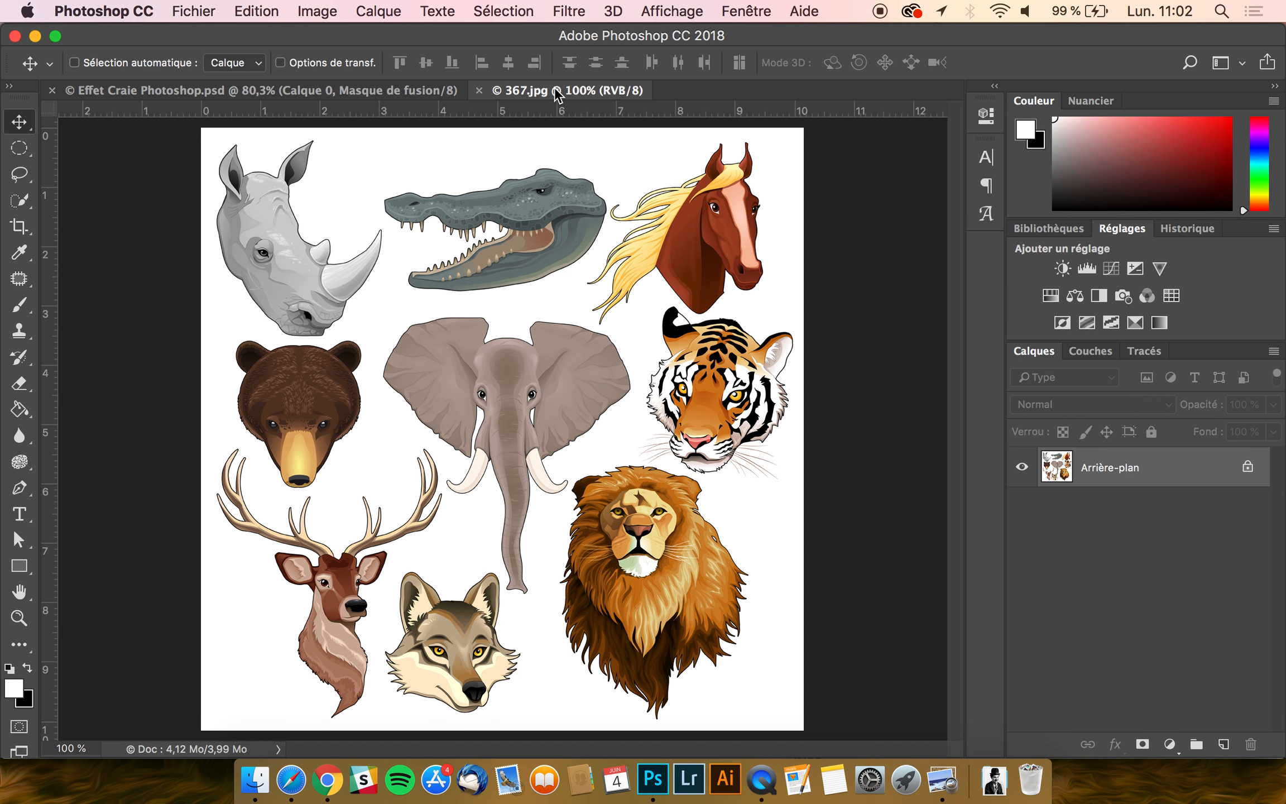
{"action": "left_click", "coordinate": [1247, 471]}
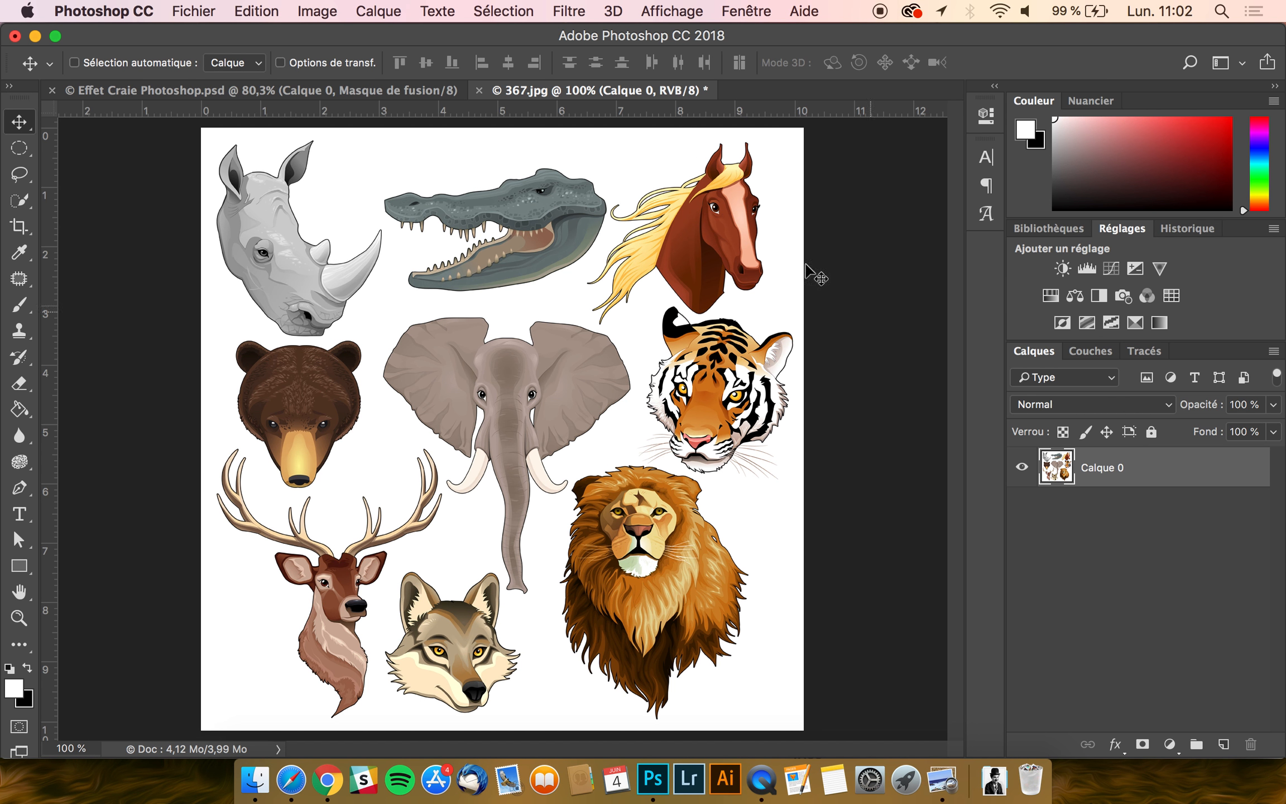
Apply the Tracé des contours filter to the animal illustration layer
{"action": "left_click", "coordinate": [577, 10]}
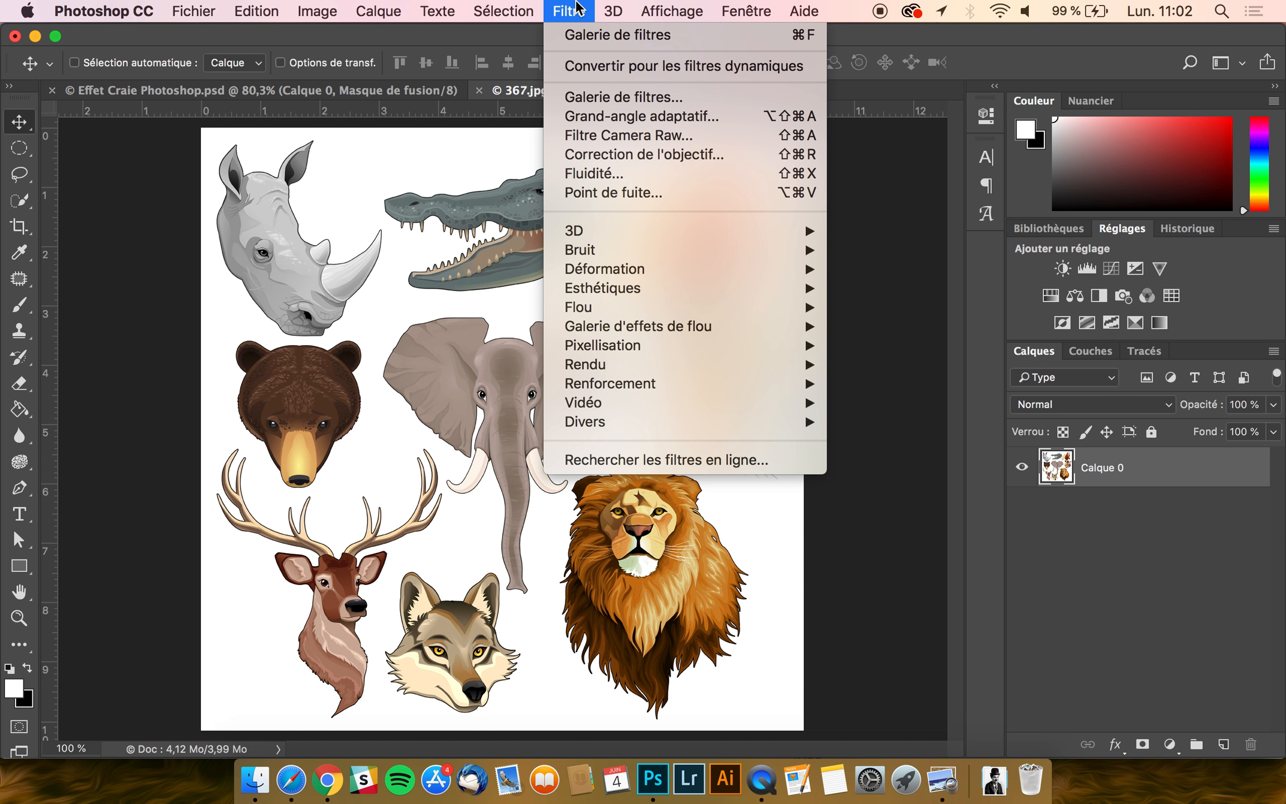
{"action": "mouse_move", "coordinate": [638, 347]}
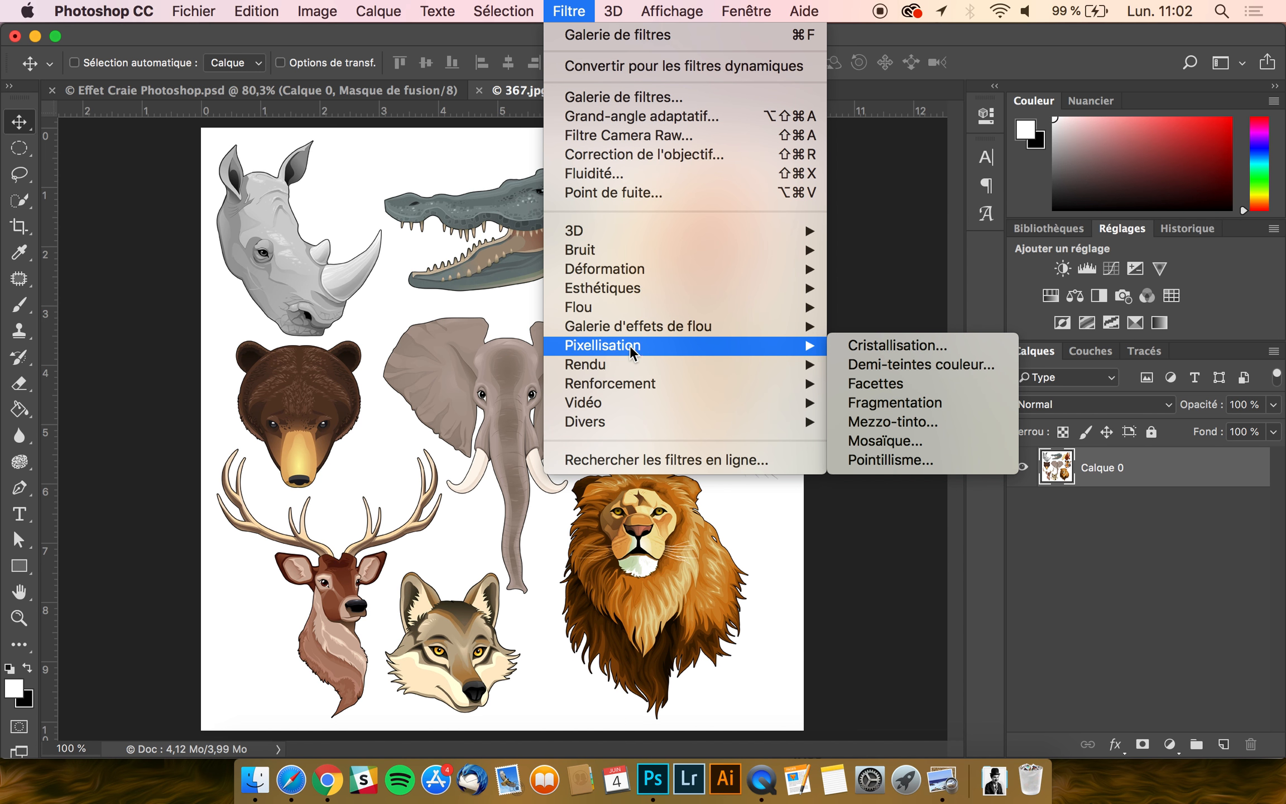
{"action": "mouse_move", "coordinate": [613, 274]}
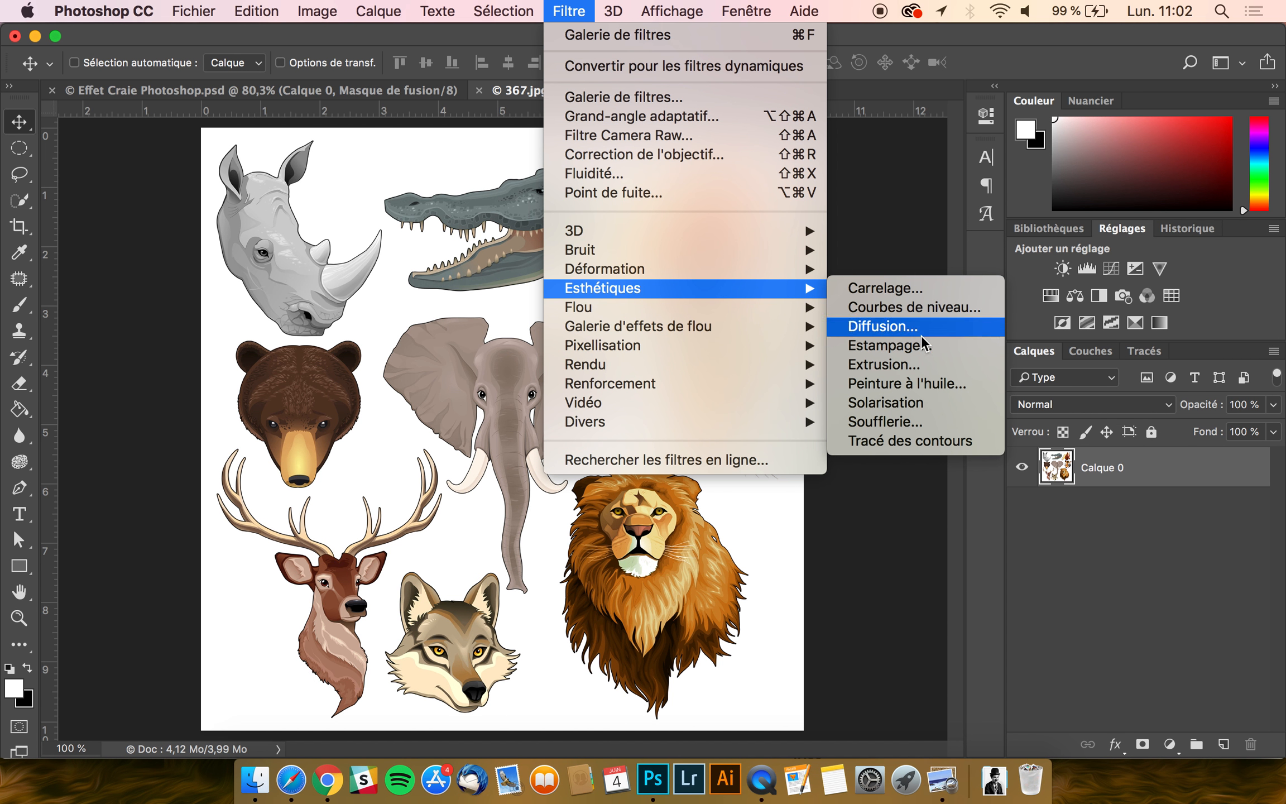
{"action": "left_click", "coordinate": [915, 442]}
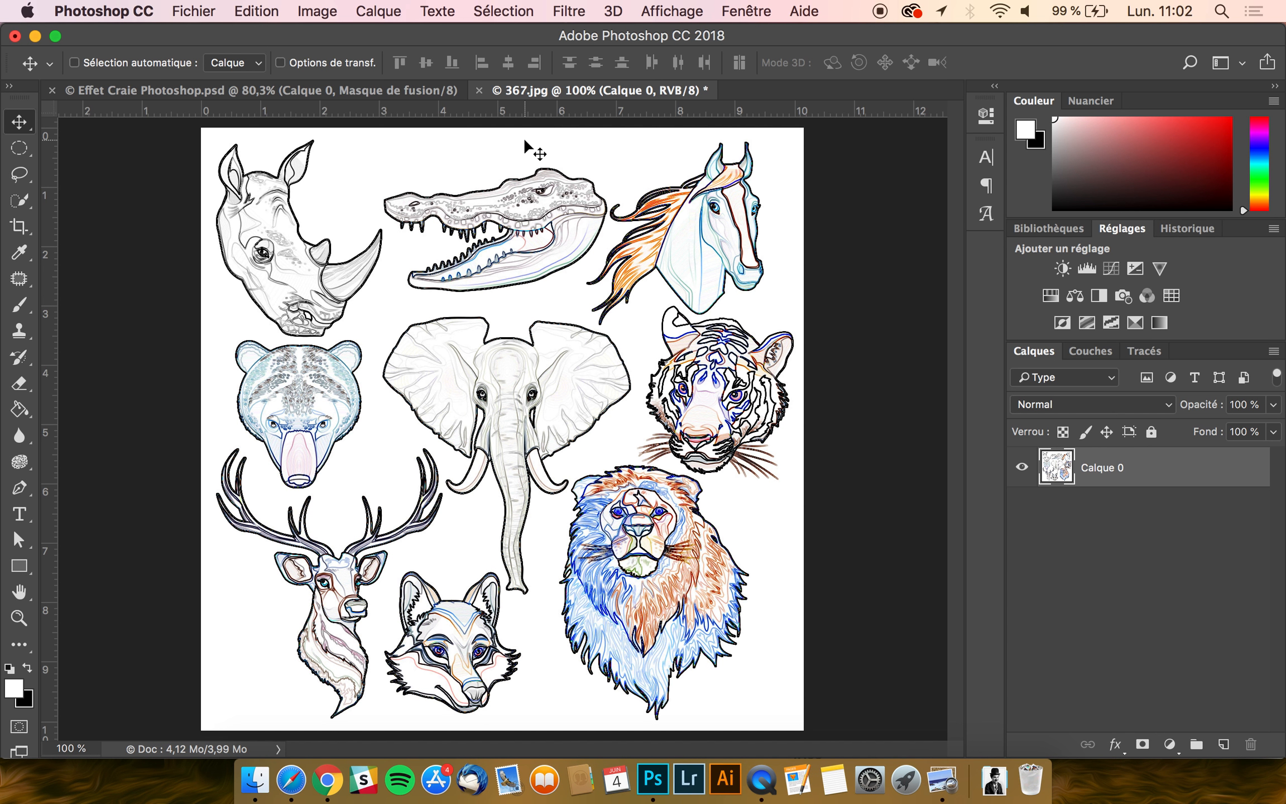
Invert the traced animal layer with Négatif and desaturate it
{"action": "left_click", "coordinate": [316, 12]}
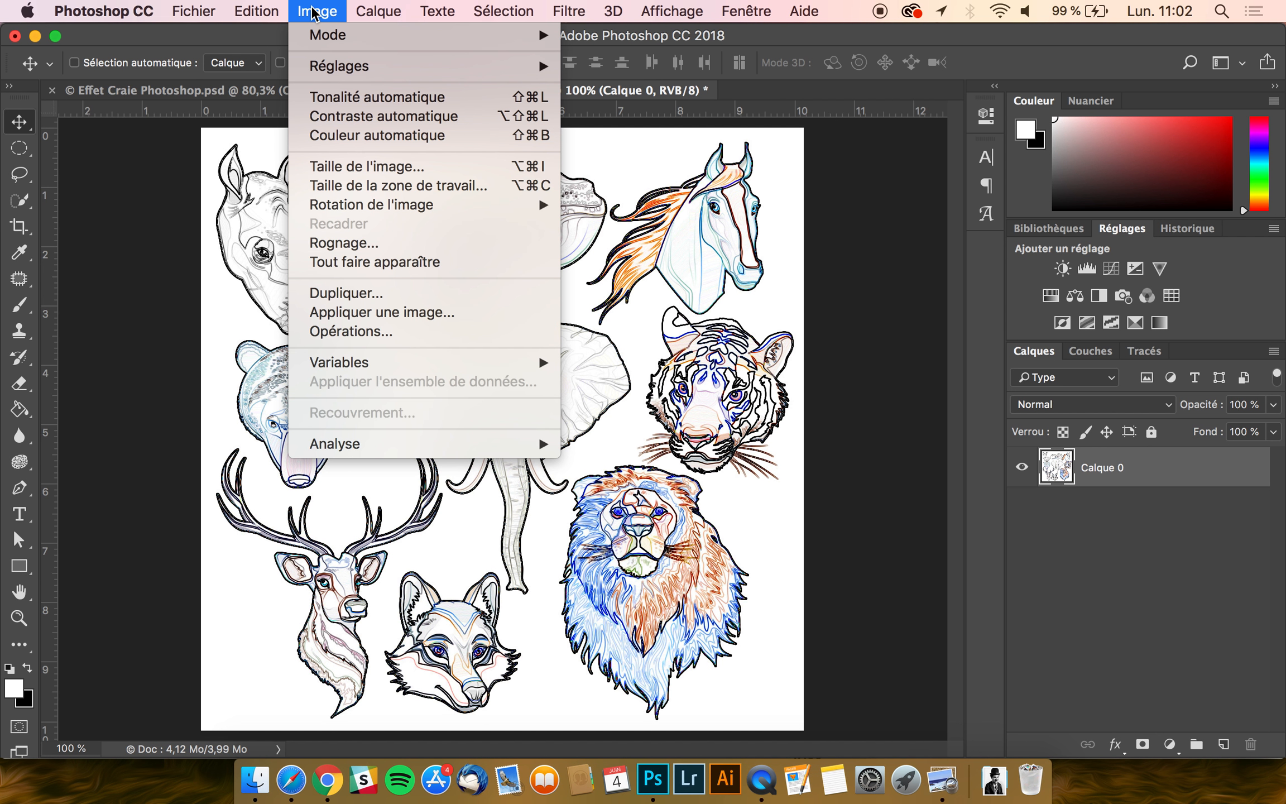
{"action": "mouse_move", "coordinate": [338, 64]}
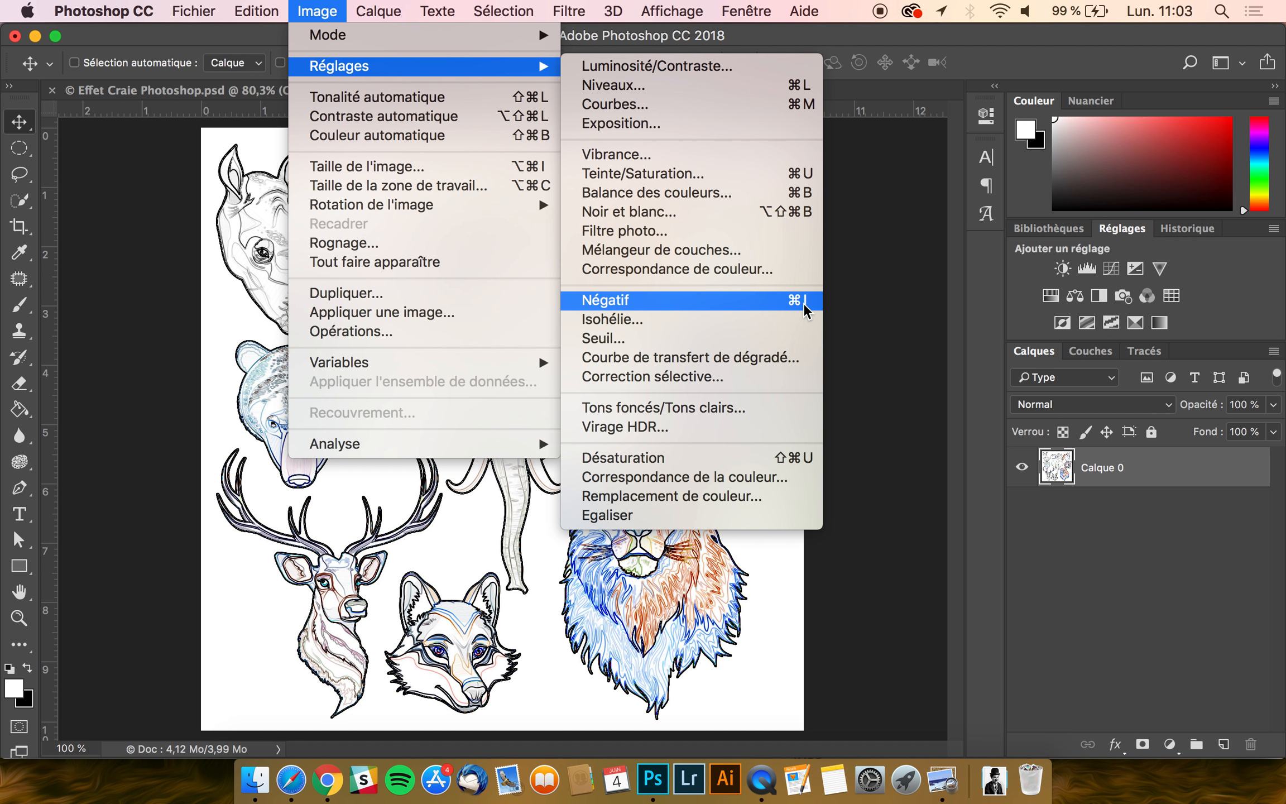
{"action": "left_click", "coordinate": [750, 304]}
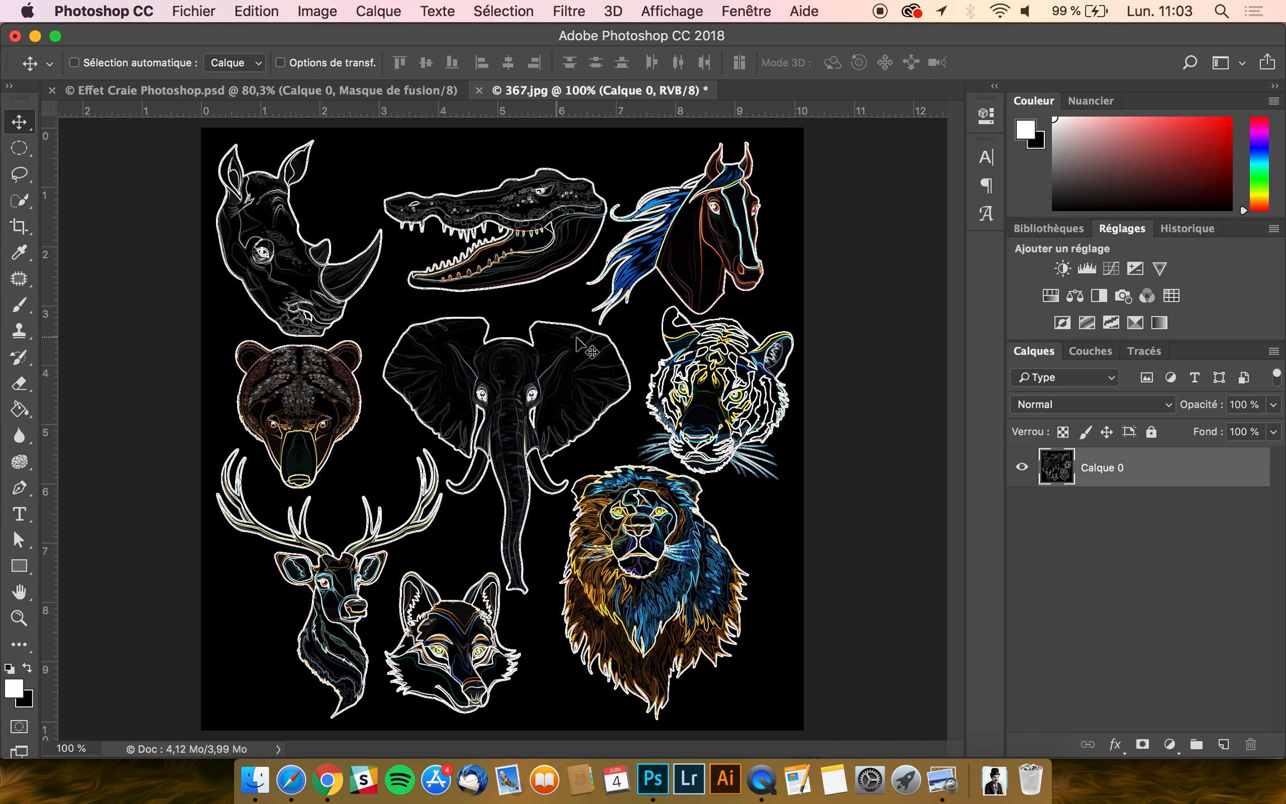
{"action": "left_click", "coordinate": [304, 4]}
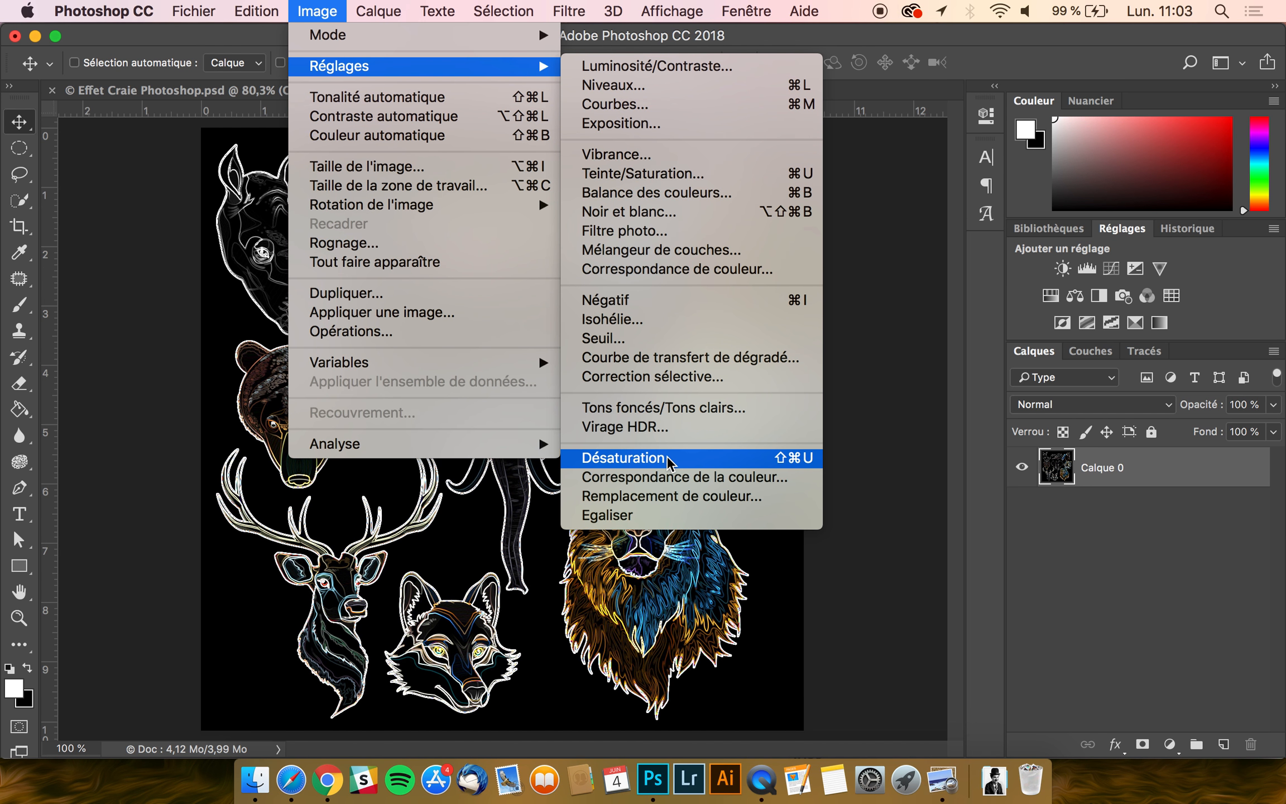
{"action": "left_click", "coordinate": [745, 465]}
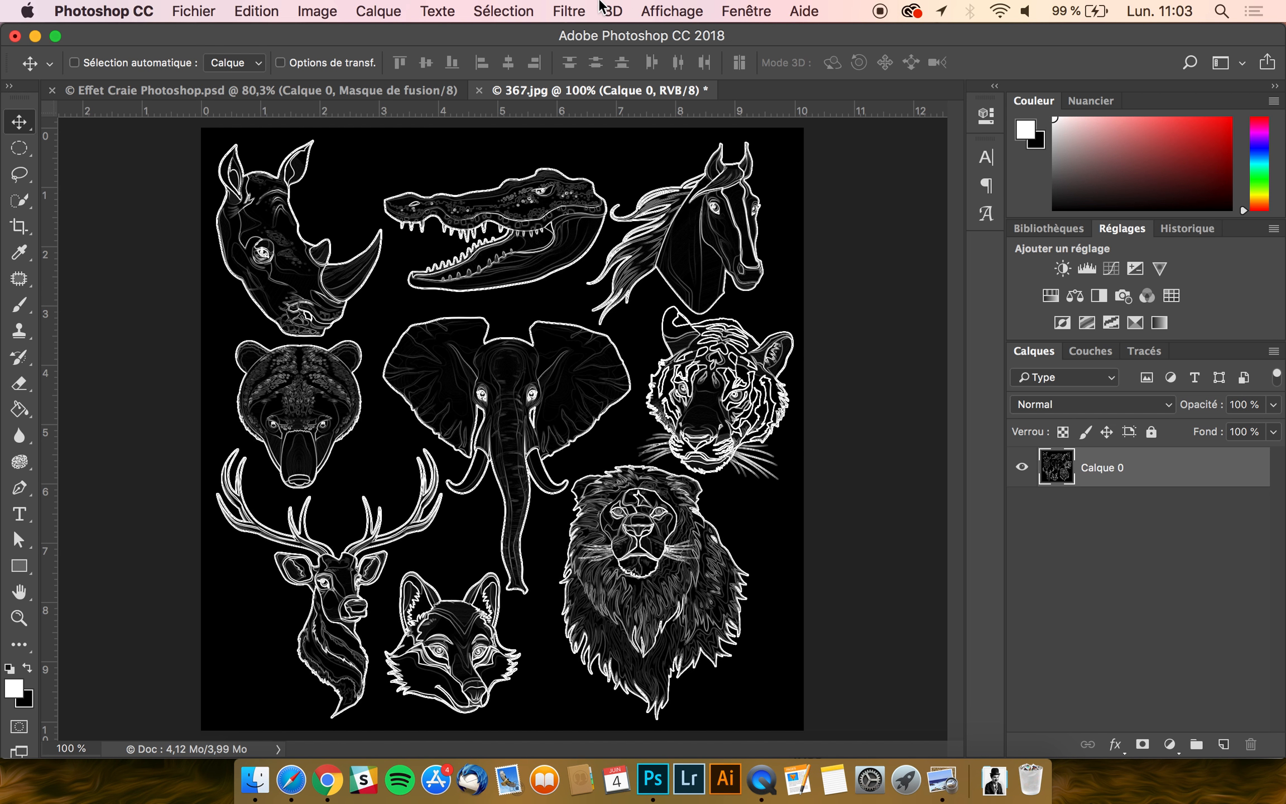
Open the filter gallery on the inverted layer with the artistic Pastels filter
{"action": "left_click", "coordinate": [569, 9]}
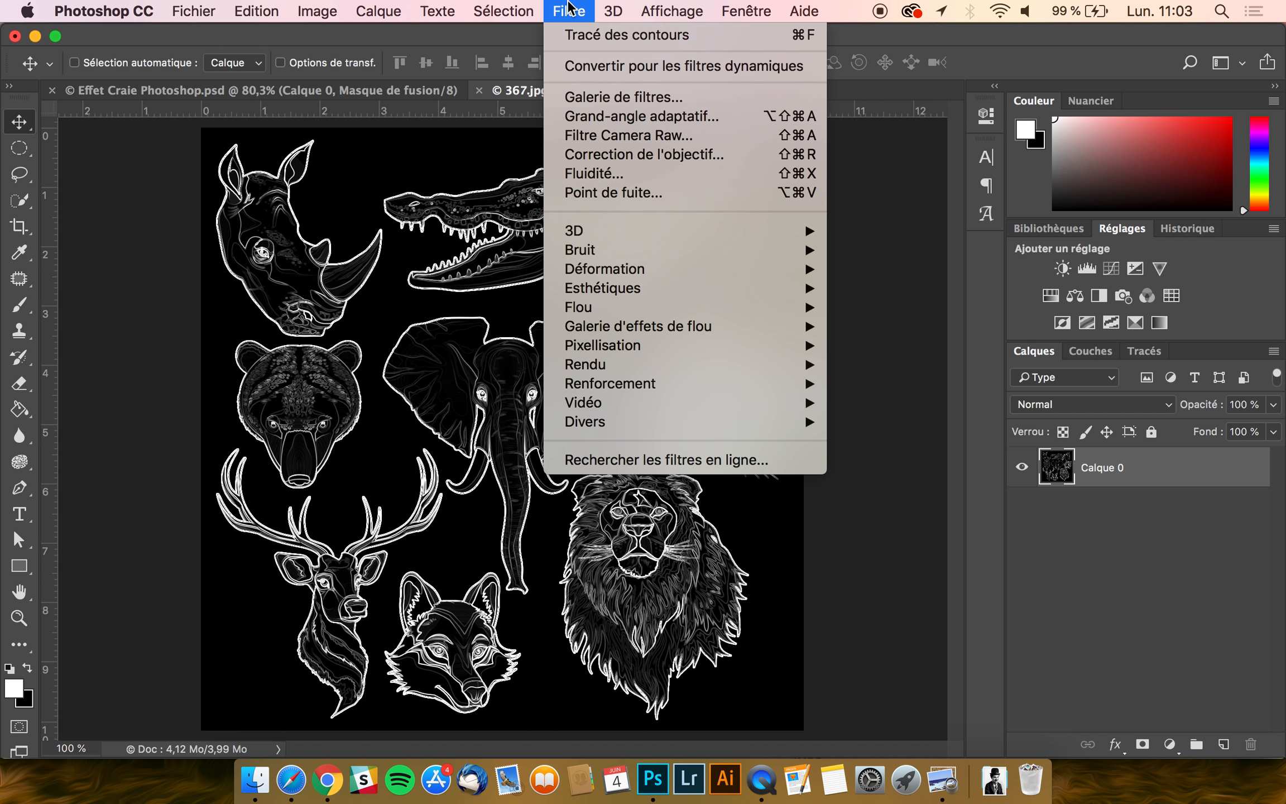
{"action": "left_click", "coordinate": [611, 98]}
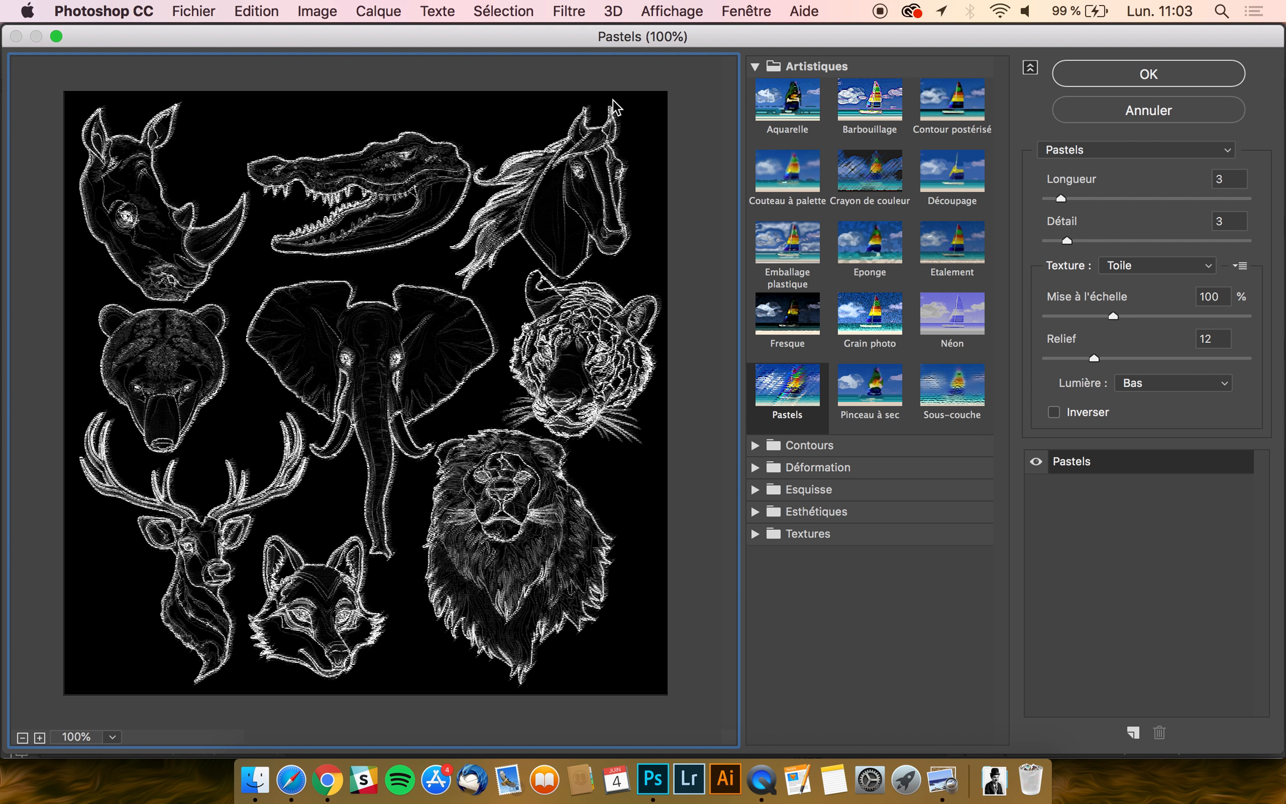
{"action": "left_click", "coordinate": [755, 66]}
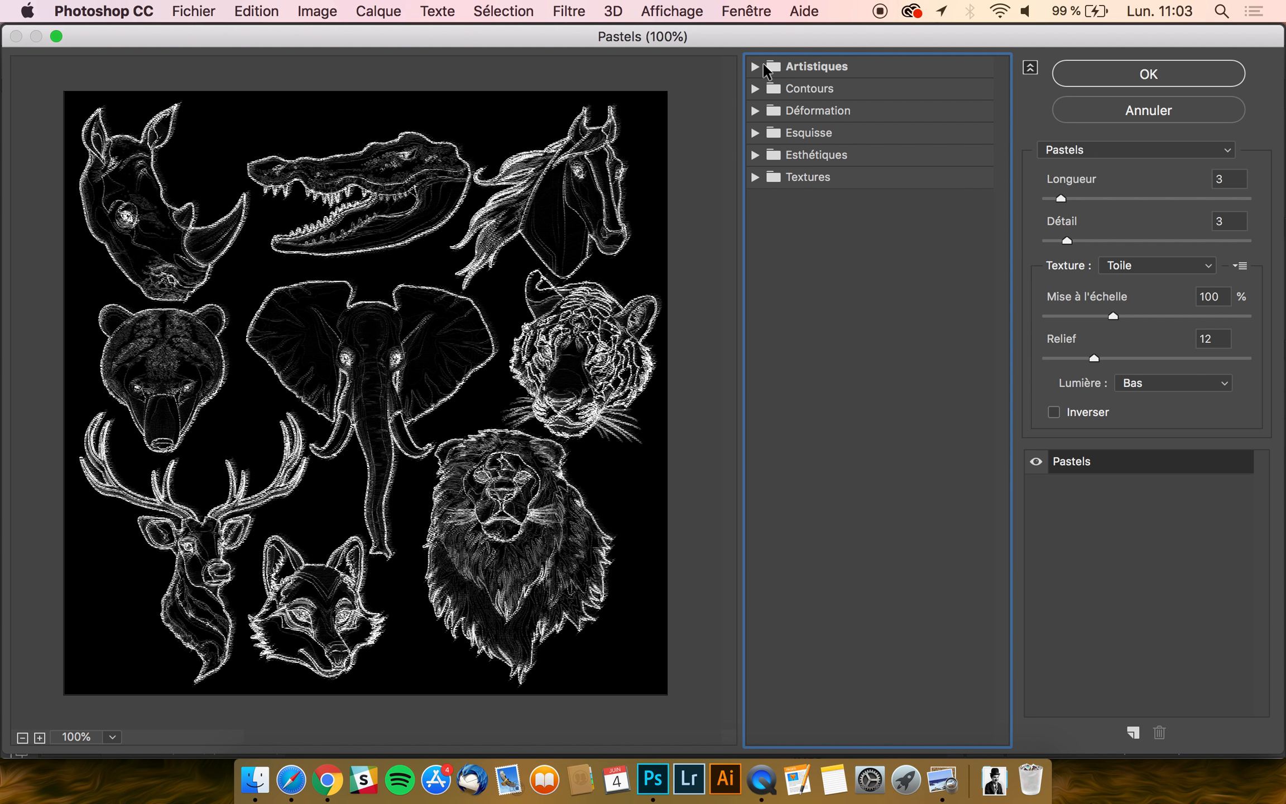
{"action": "left_click", "coordinate": [755, 67]}
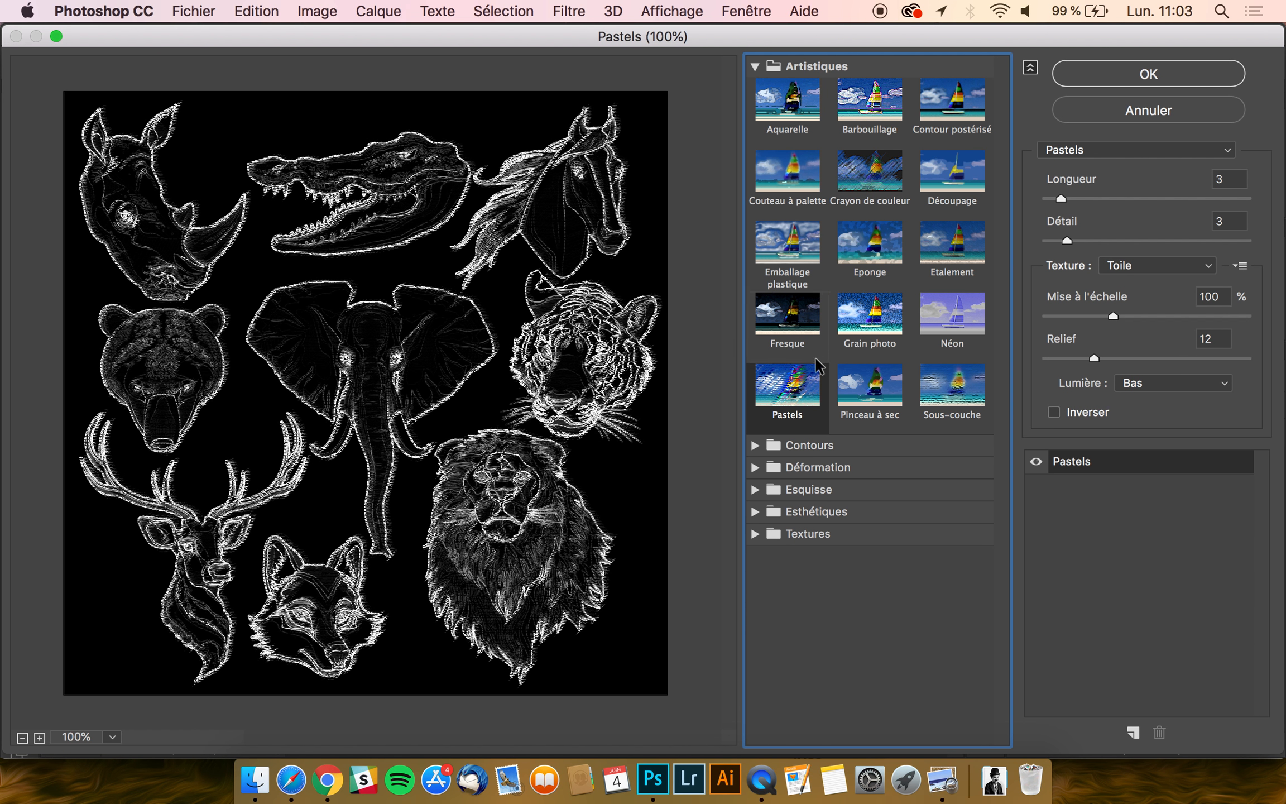
{"action": "left_click", "coordinate": [1145, 149]}
{"action": "left_click", "coordinate": [1146, 148]}
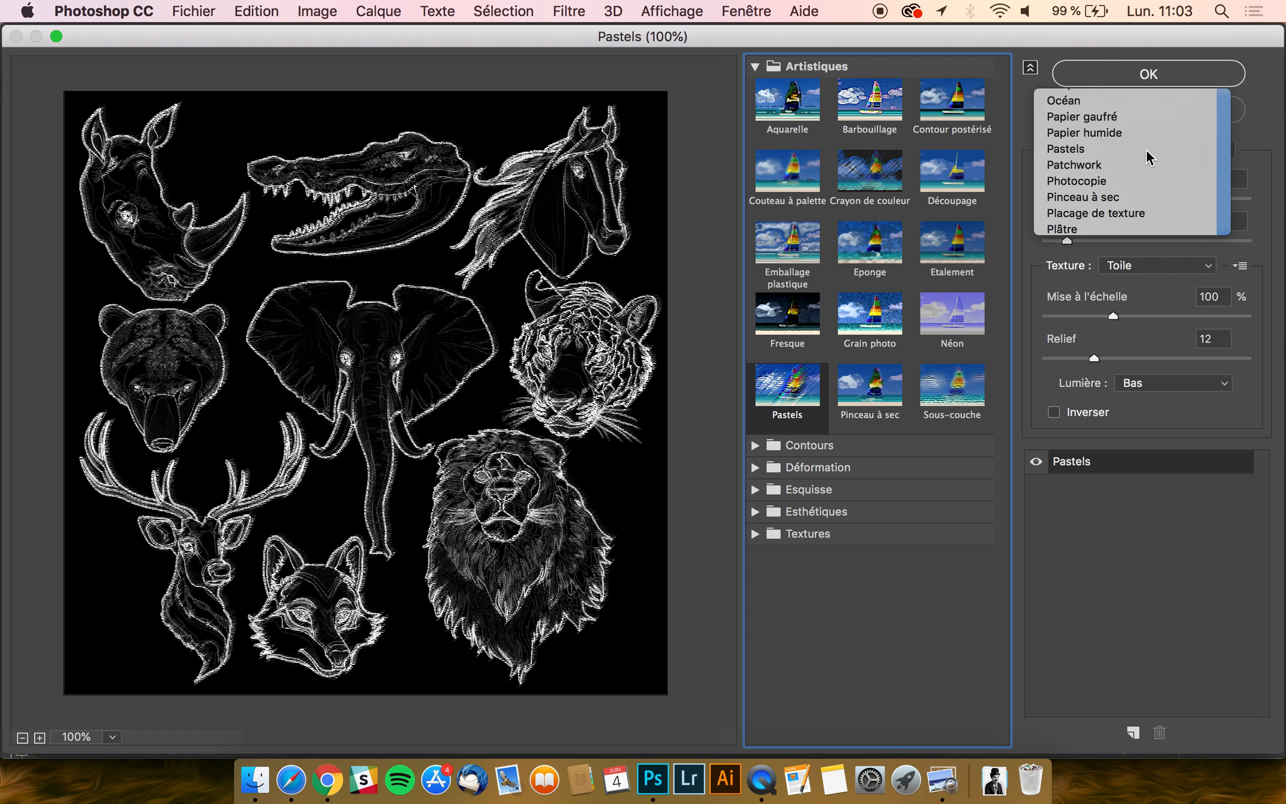
Set the Pastels filter's Longueur to 6 and Détail to 3
{"action": "mouse_move", "coordinate": [1066, 198]}
{"action": "left_mouse_down"}
{"action": "mouse_move", "coordinate": [1083, 199]}
{"action": "mouse_move", "coordinate": [1098, 240]}
{"action": "mouse_move", "coordinate": [1069, 241]}
{"action": "mouse_move", "coordinate": [1195, 241]}
{"action": "left_mouse_up"}
{"action": "left_click", "coordinate": [1067, 240]}
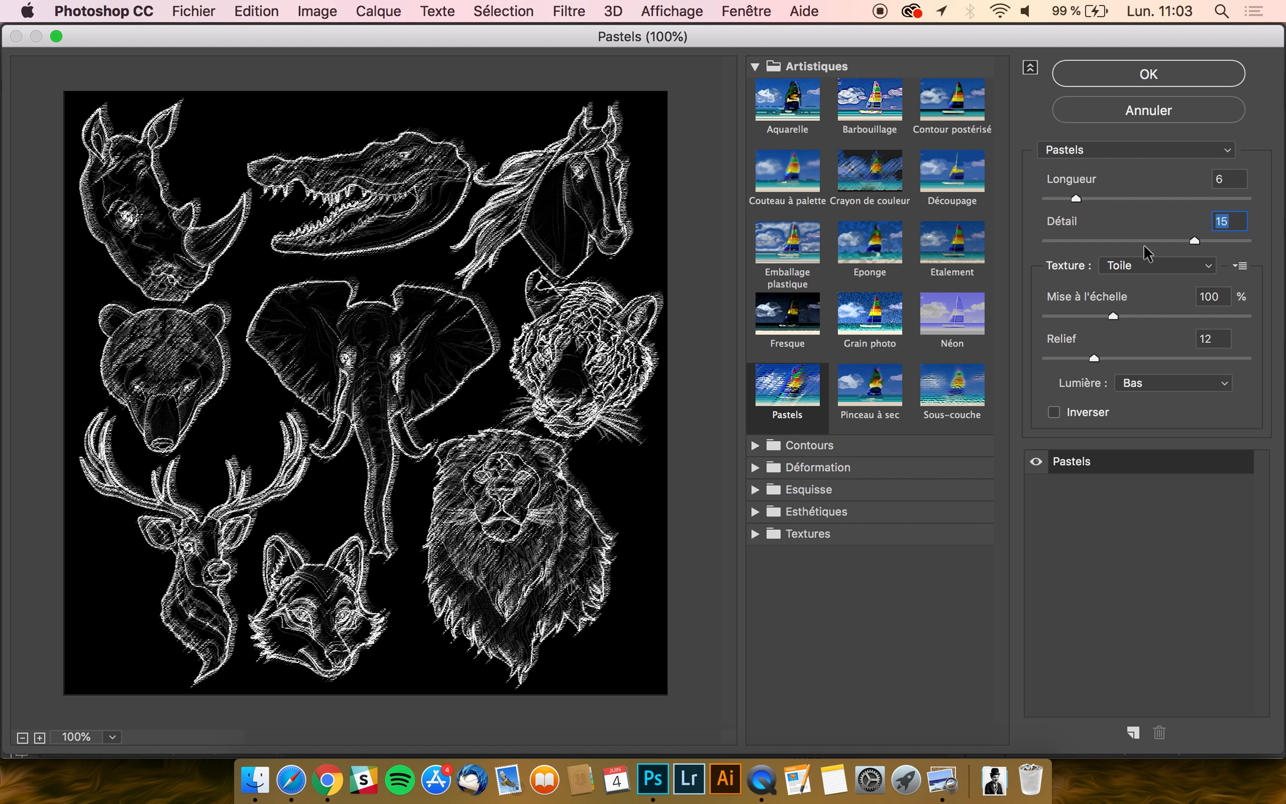
{"action": "left_click", "coordinate": [1066, 243]}
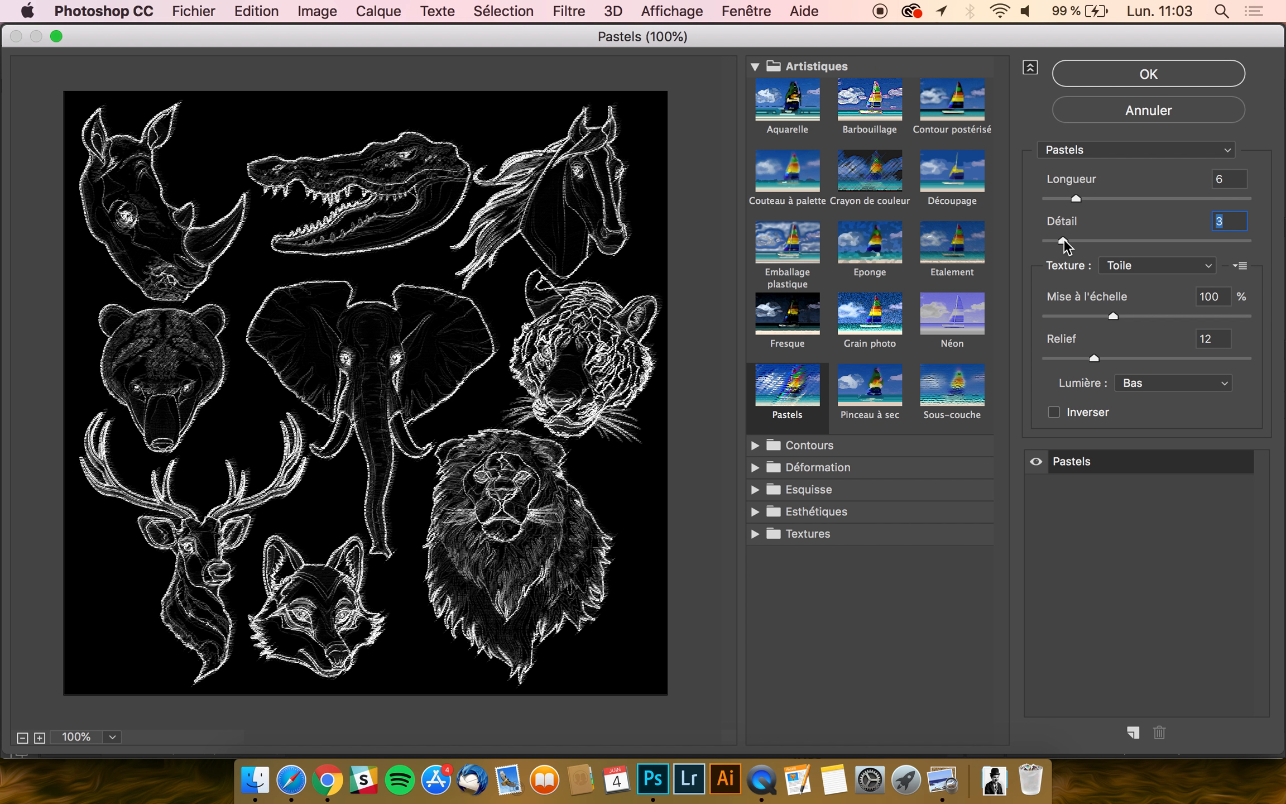
Try the Sac, Brique and Grès textures for the Pastels filter and return to Toile
{"action": "left_click", "coordinate": [1150, 267]}
{"action": "left_click", "coordinate": [1138, 249]}
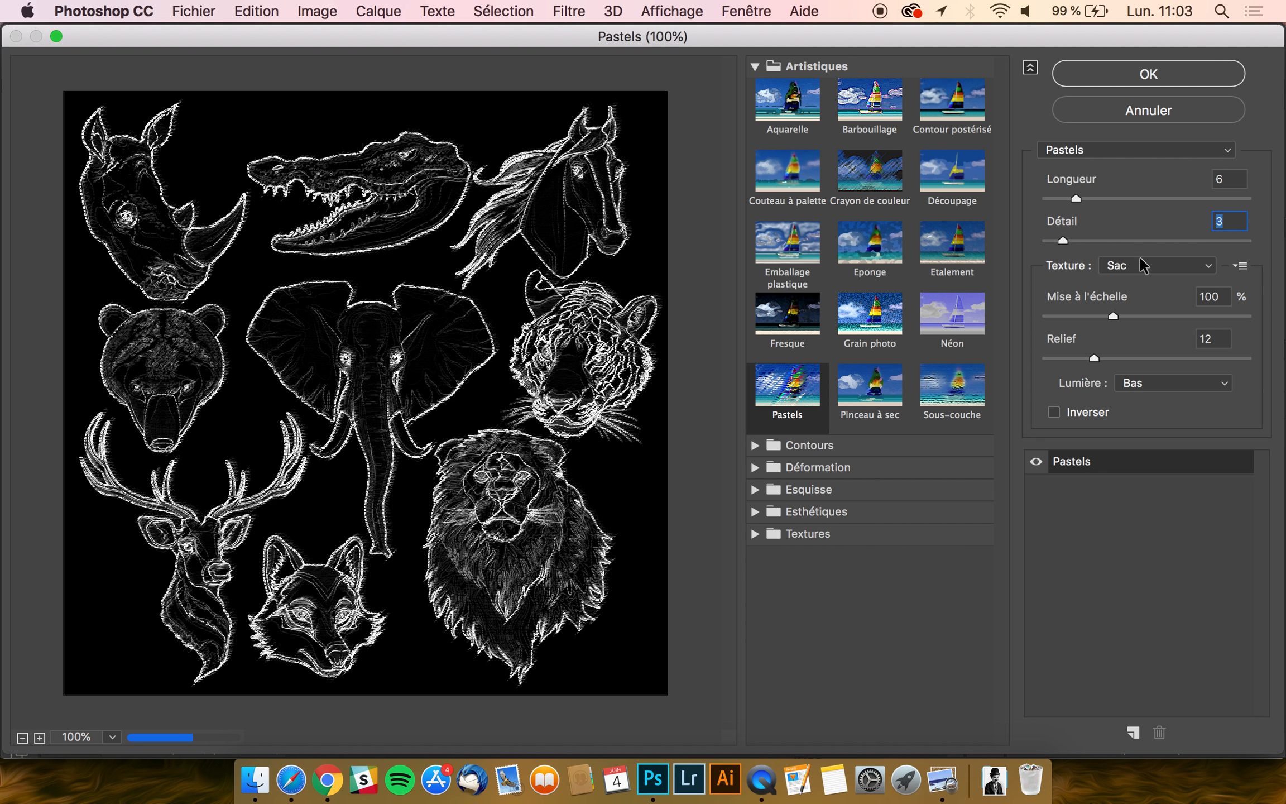
{"action": "left_click", "coordinate": [1141, 267]}
{"action": "left_click", "coordinate": [1134, 249]}
{"action": "left_click", "coordinate": [1136, 268]}
{"action": "left_click", "coordinate": [1135, 270]}
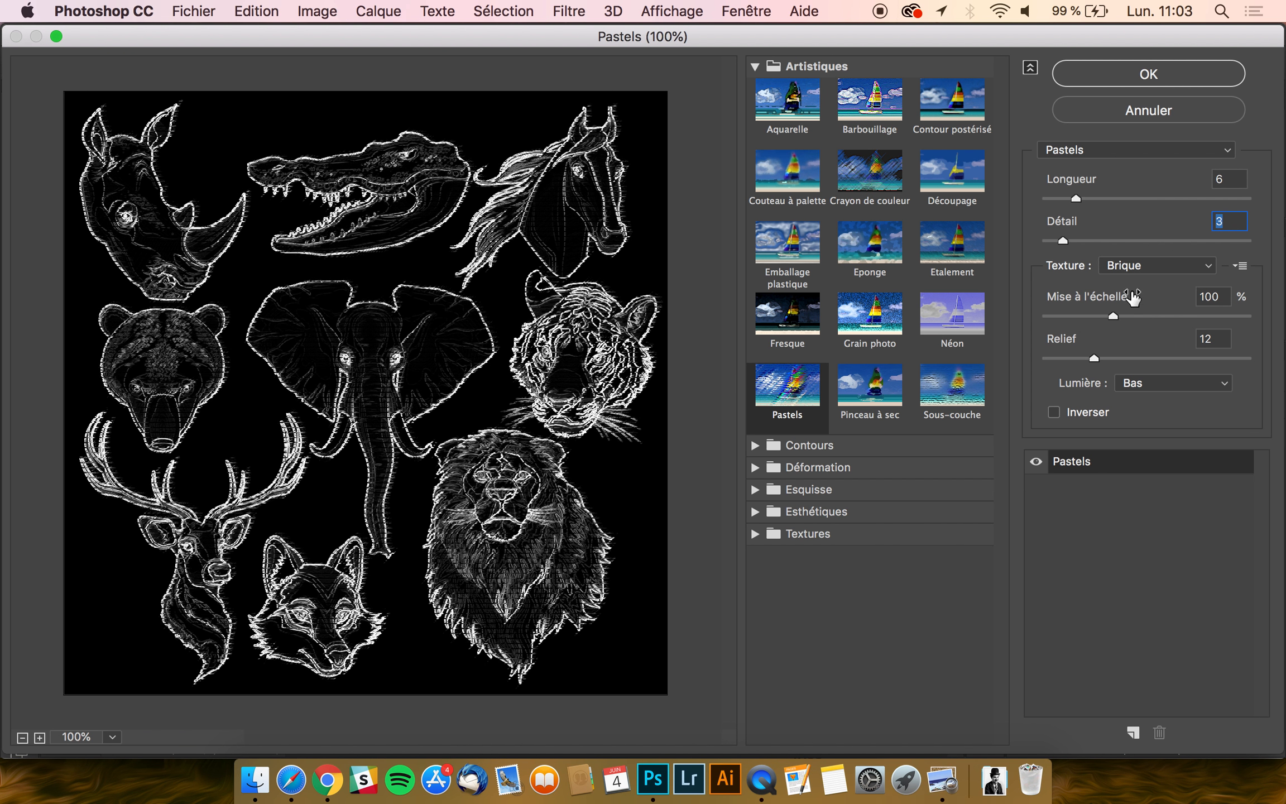
{"action": "left_click", "coordinate": [1128, 267]}
{"action": "left_click", "coordinate": [1128, 313]}
{"action": "left_click", "coordinate": [1128, 267]}
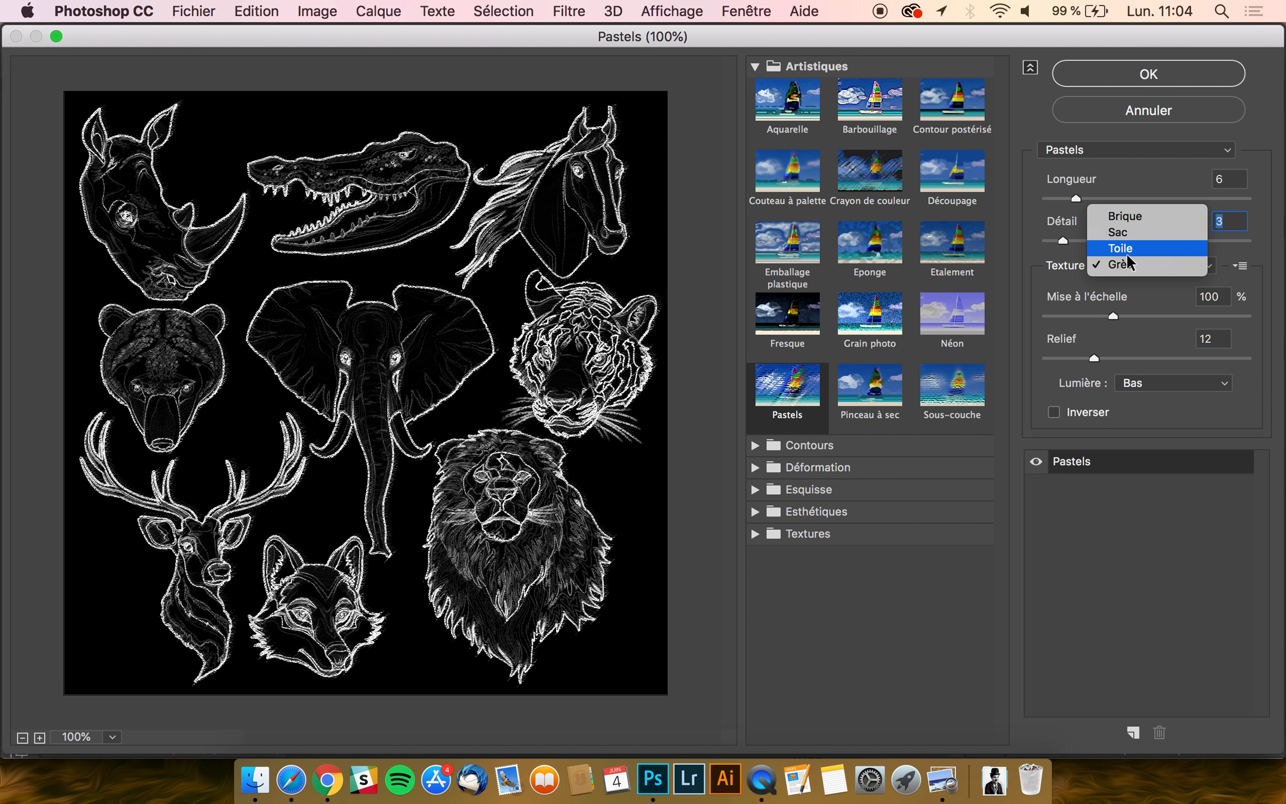
{"action": "left_click", "coordinate": [1128, 261]}
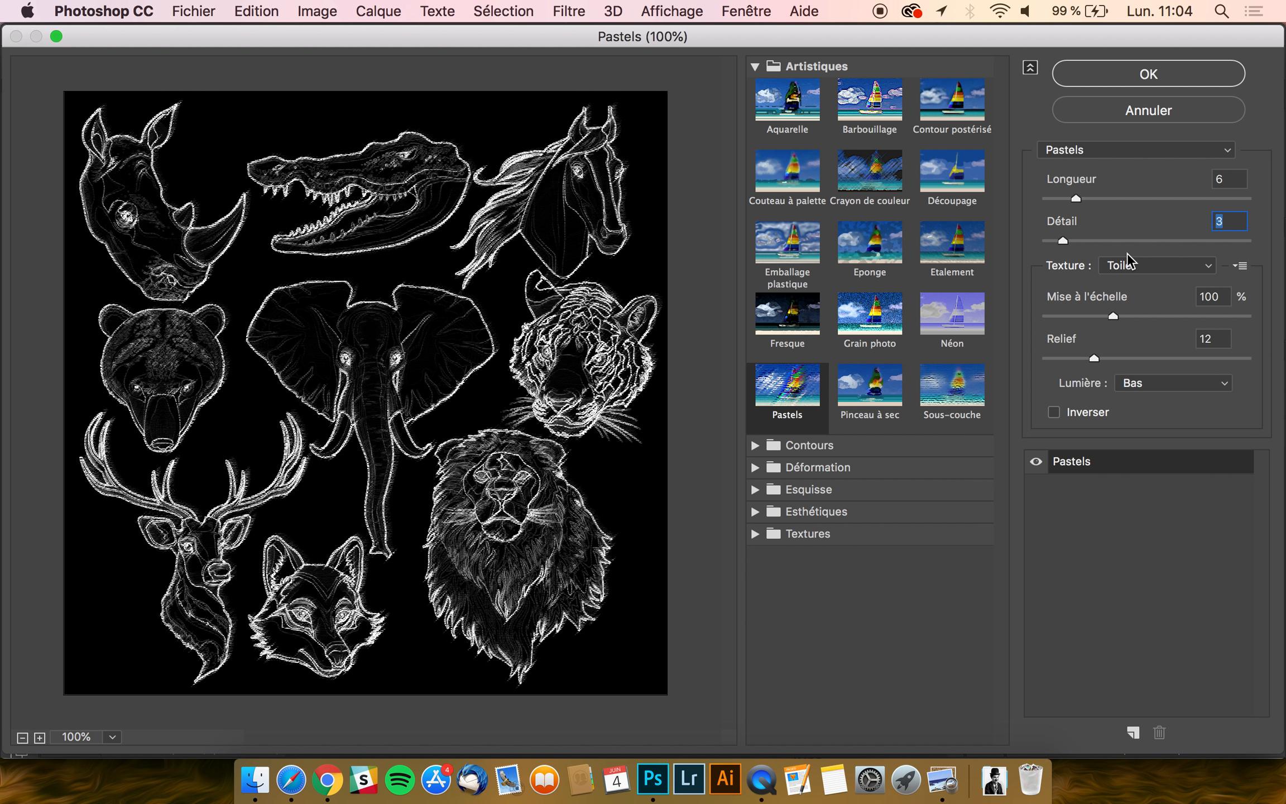
Set the Toile texture's Mise à l'échelle to 106% and its Relief to 20
{"action": "left_click_drag", "start_coordinate": [1113, 316], "coordinate": [1151, 358]}
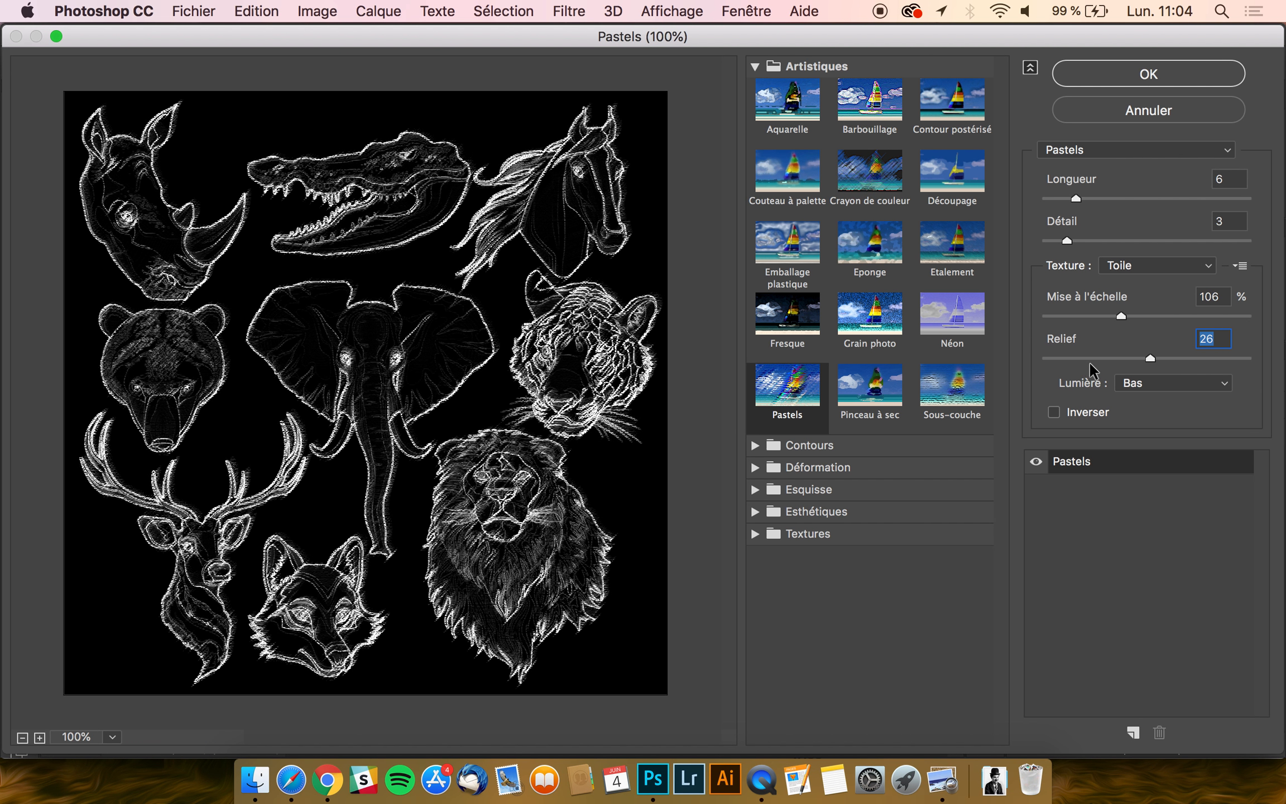
{"action": "left_click_drag", "start_coordinate": [1064, 359], "coordinate": [1102, 361]}
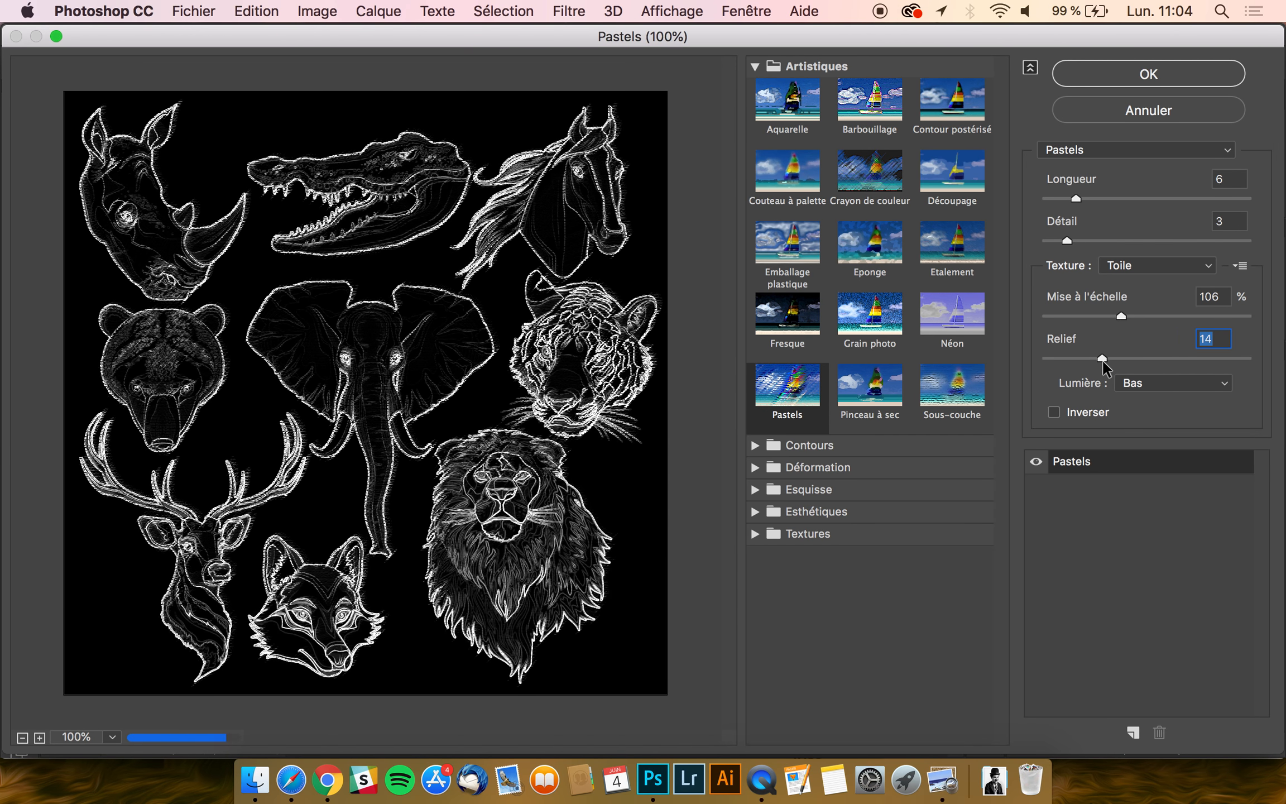
{"action": "left_click", "coordinate": [1055, 359]}
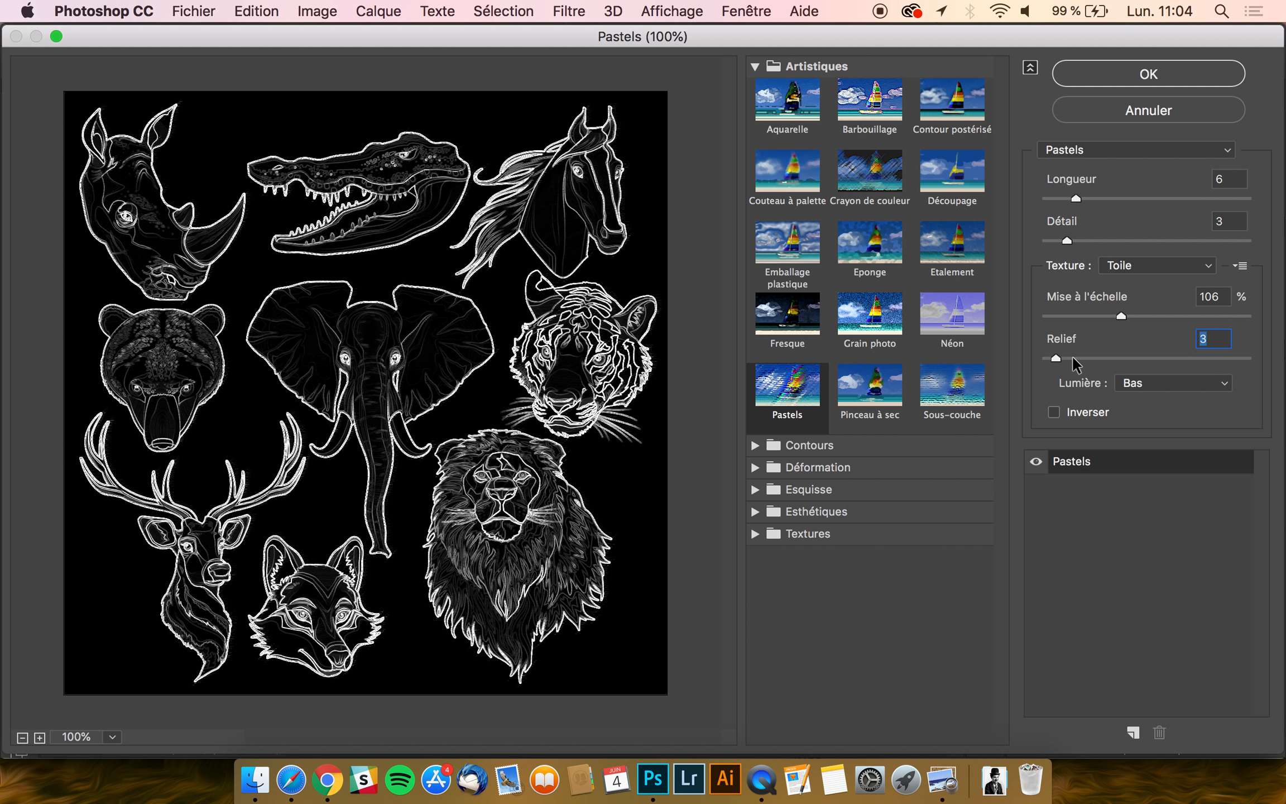
{"action": "left_click", "coordinate": [1095, 359]}
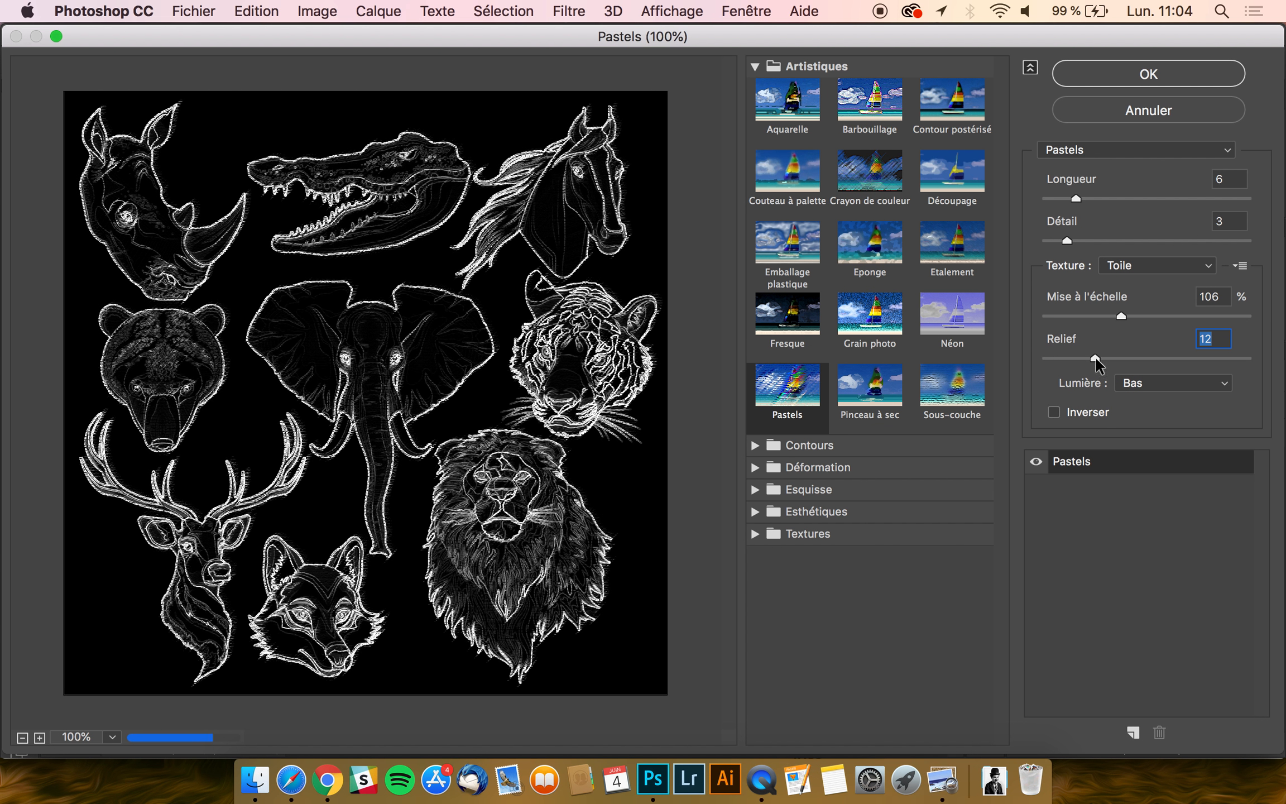
{"action": "left_click", "coordinate": [1132, 358]}
{"action": "left_click_drag", "start_coordinate": [1132, 358], "coordinate": [1116, 359]}
{"action": "type", "text": "20"}
Set the texture's Lumière direction to Haut gauche and apply the Pastels filter to the layer
{"action": "left_click", "coordinate": [1183, 383]}
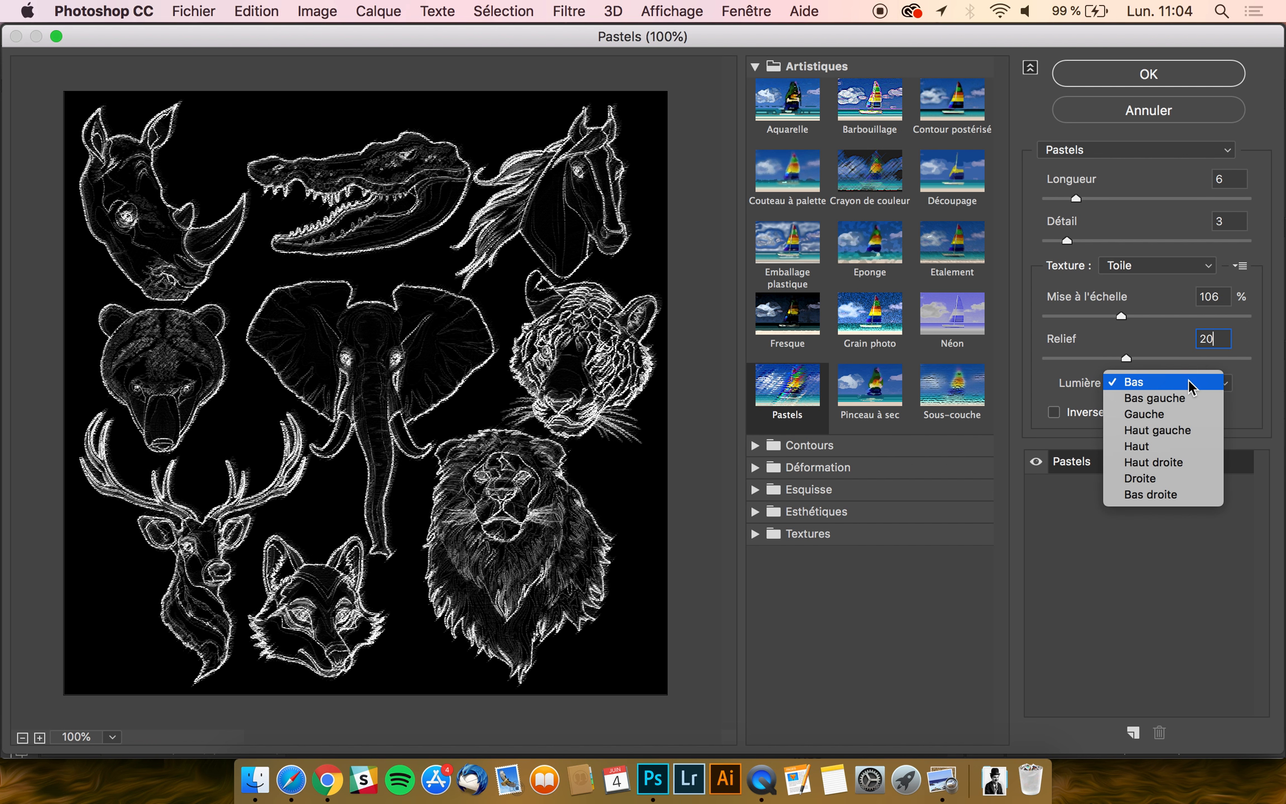
{"action": "left_click", "coordinate": [1178, 431]}
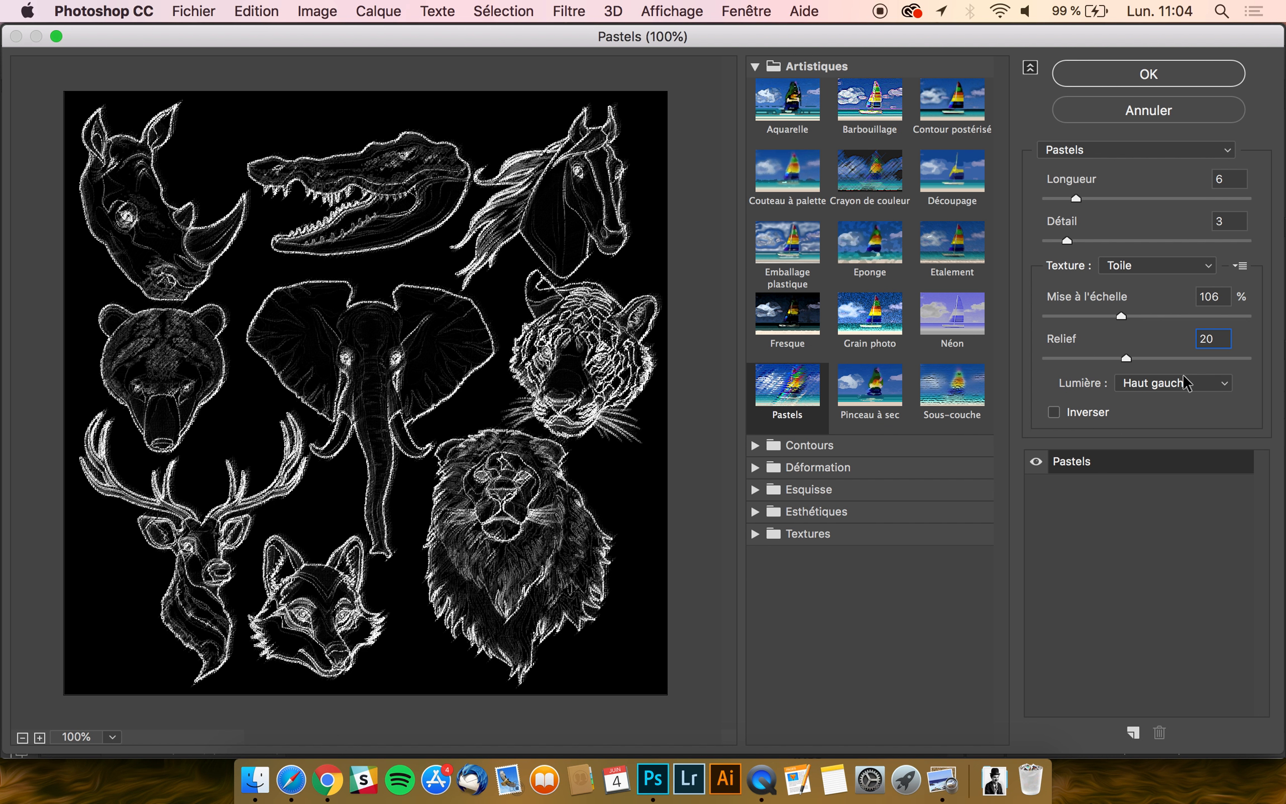
{"action": "left_click", "coordinate": [1142, 78]}
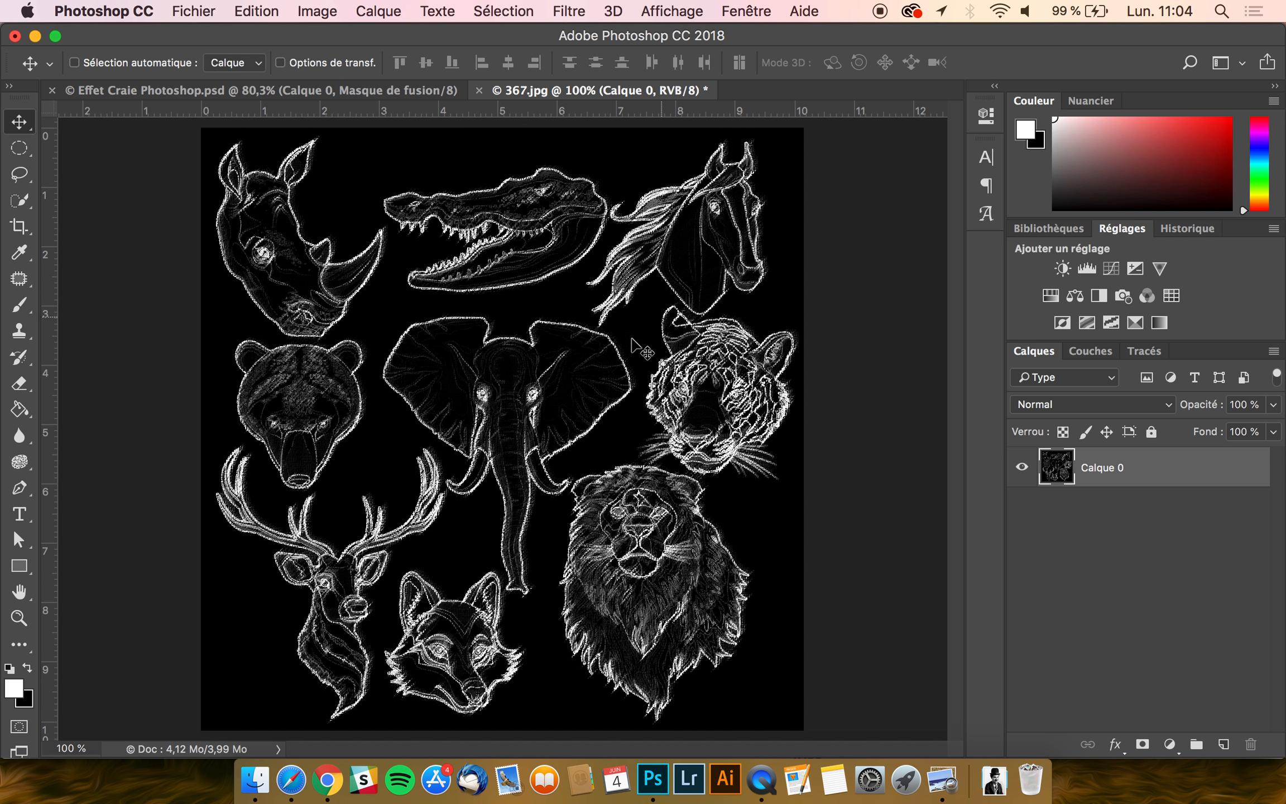
Place preview.jpg from the TUTO 129 - EFFET CRAIE folder in Finder into the document and scale it to about 30% to cover the canvas
{"action": "left_click", "coordinate": [256, 780]}
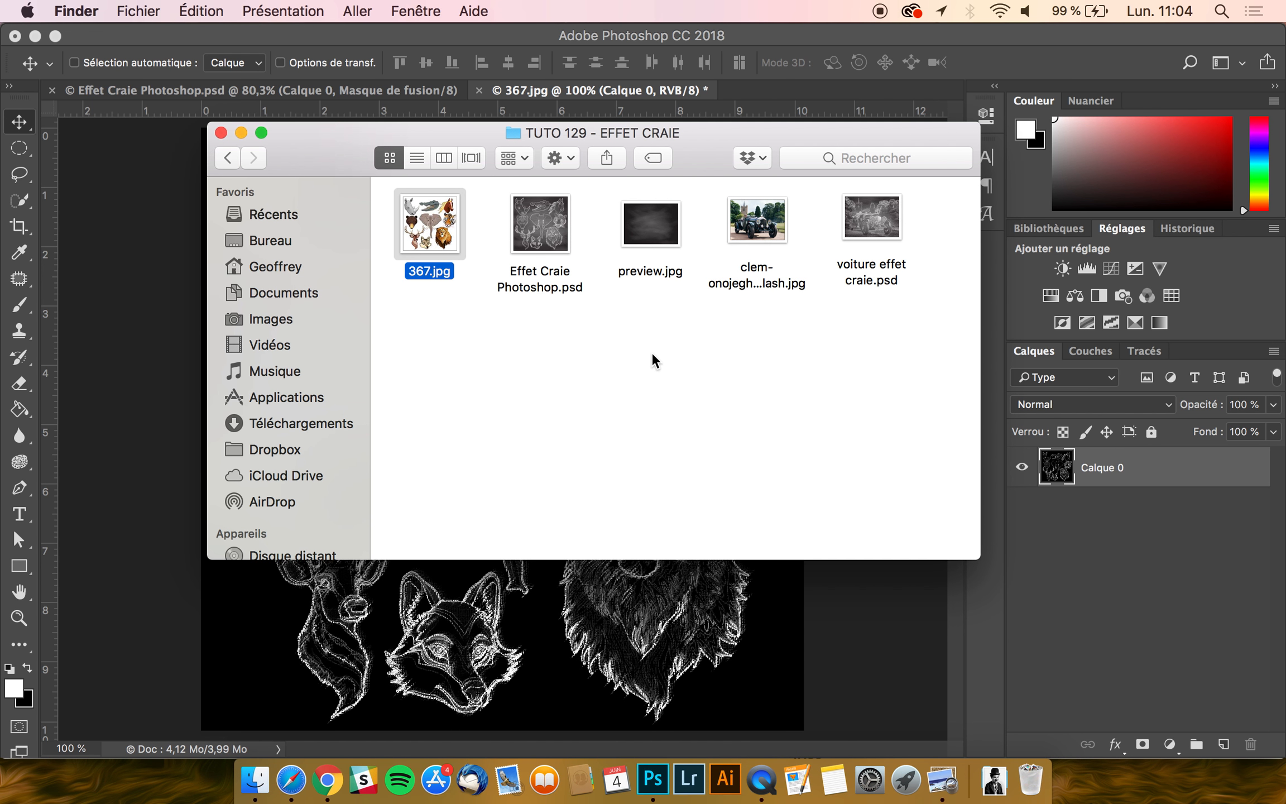
{"action": "left_click_drag", "start_coordinate": [651, 218], "coordinate": [642, 600]}
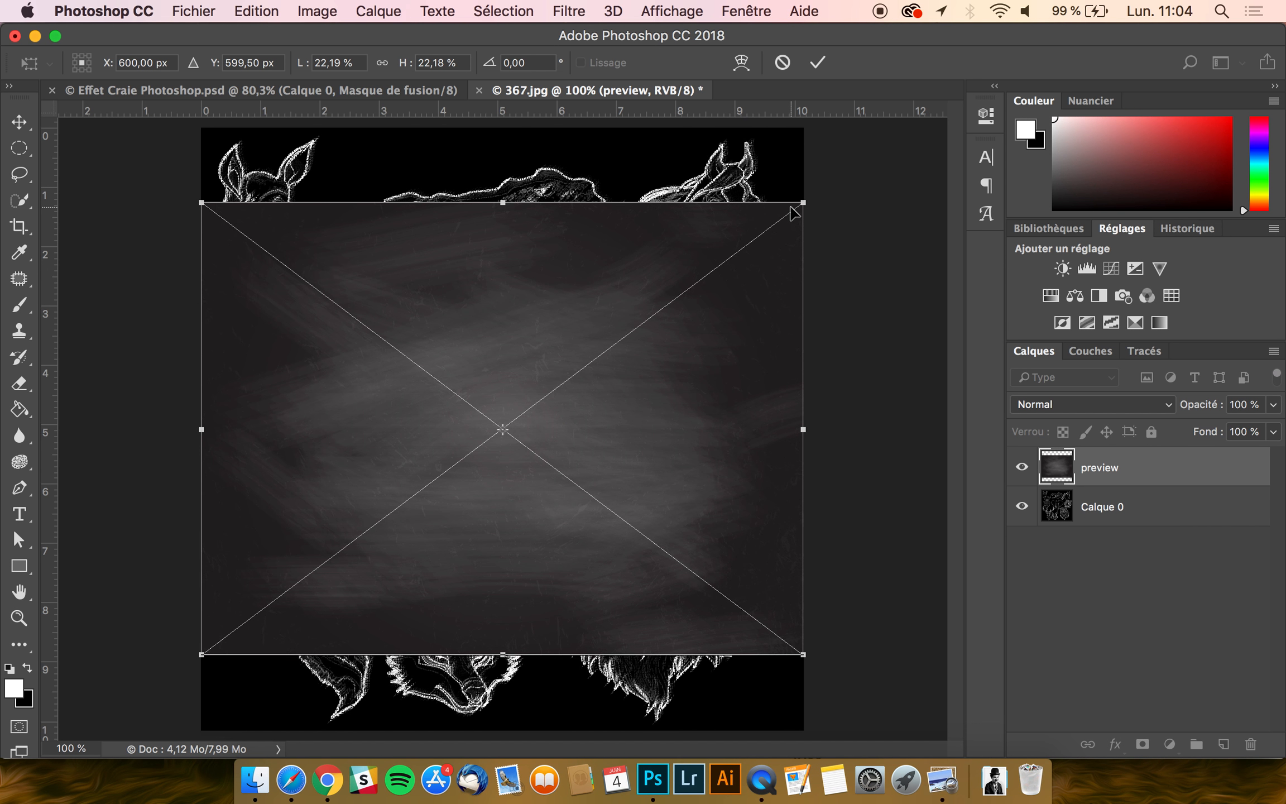
{"action": "scroll", "coordinate": [792, 208], "scroll_direction": "down", "scroll_amount": 1}
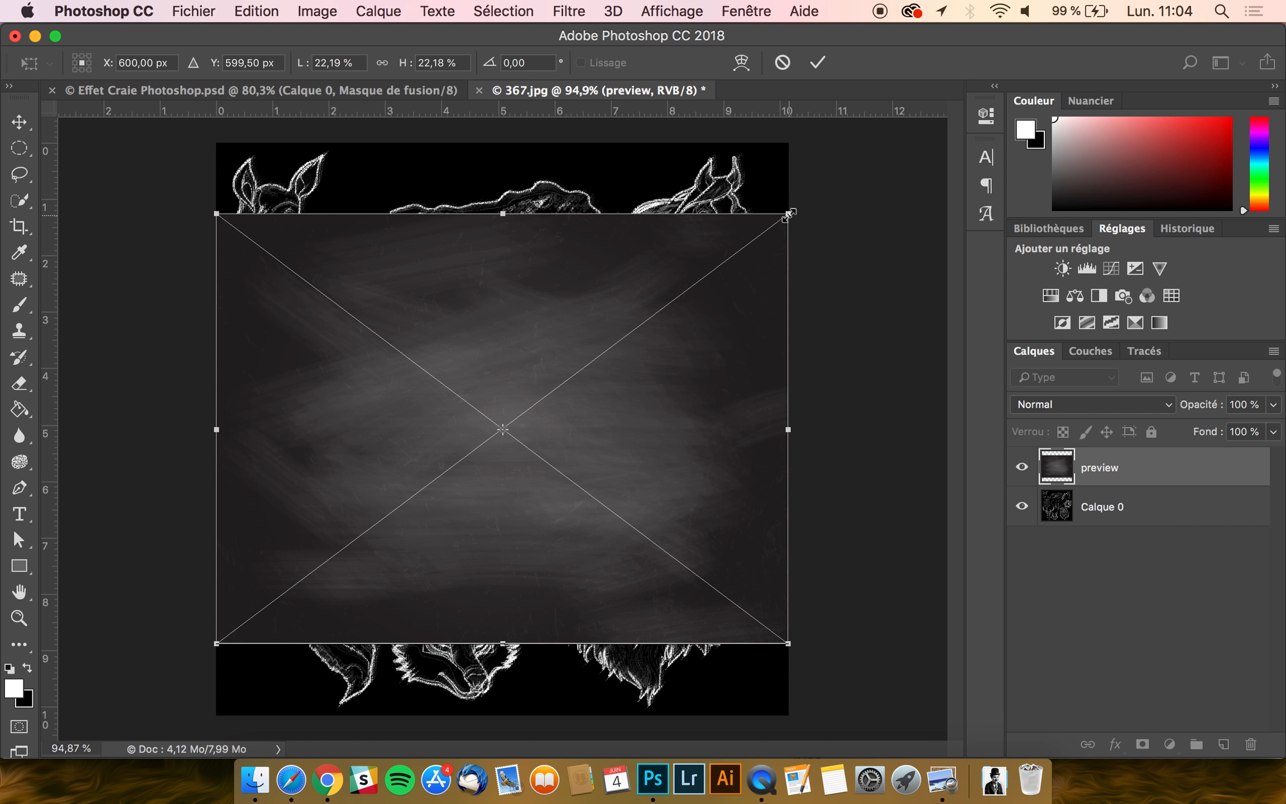
{"action": "left_click_drag", "start_coordinate": [790, 213], "coordinate": [896, 144]}
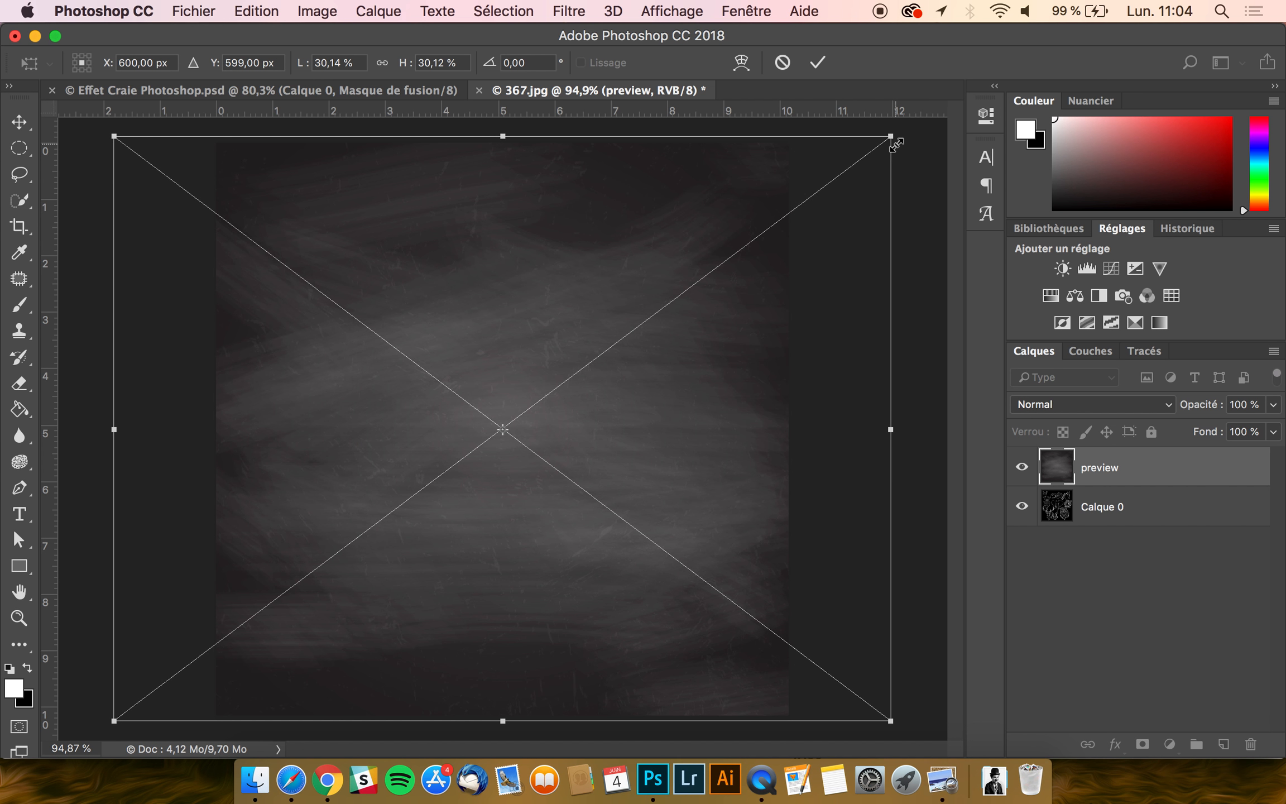
{"action": "key", "text": "Return"}
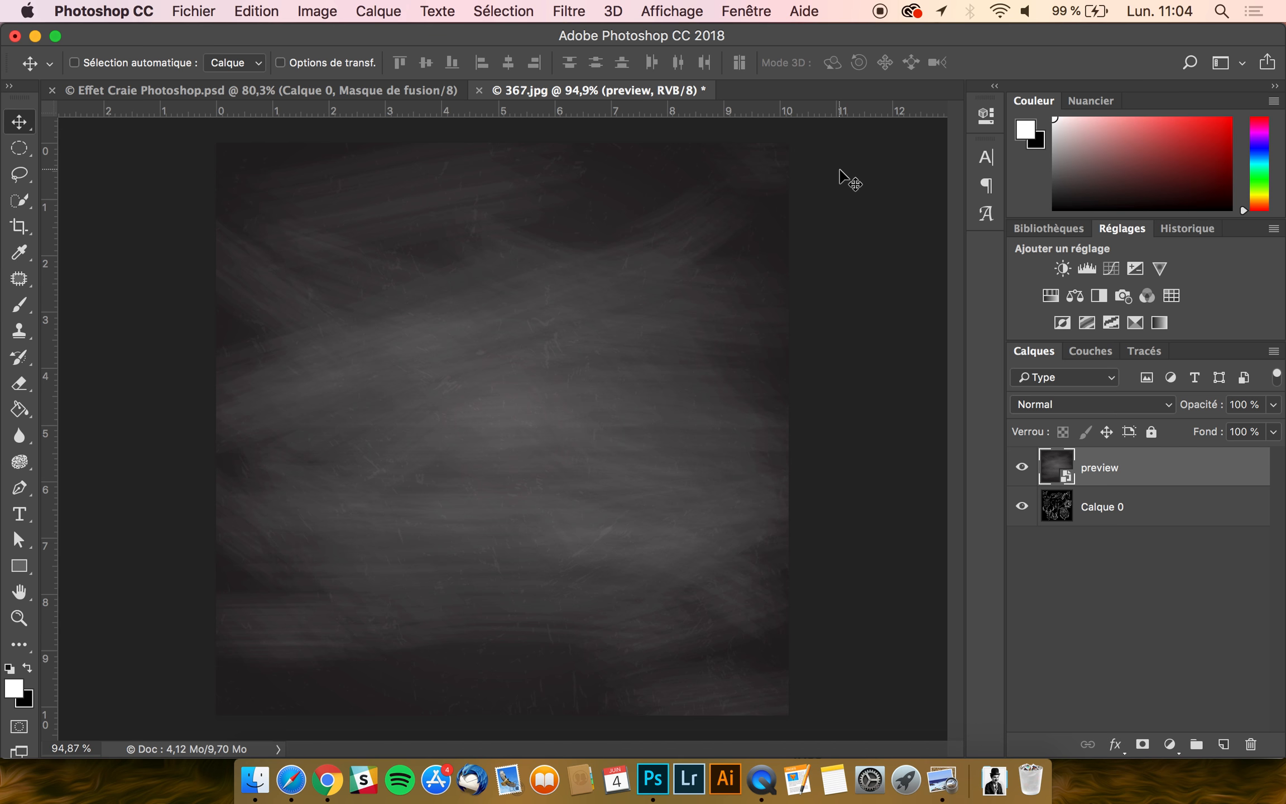
Move the preview layer below Calque 0 and rename it Fond
{"action": "left_click_drag", "start_coordinate": [1124, 471], "coordinate": [1132, 510]}
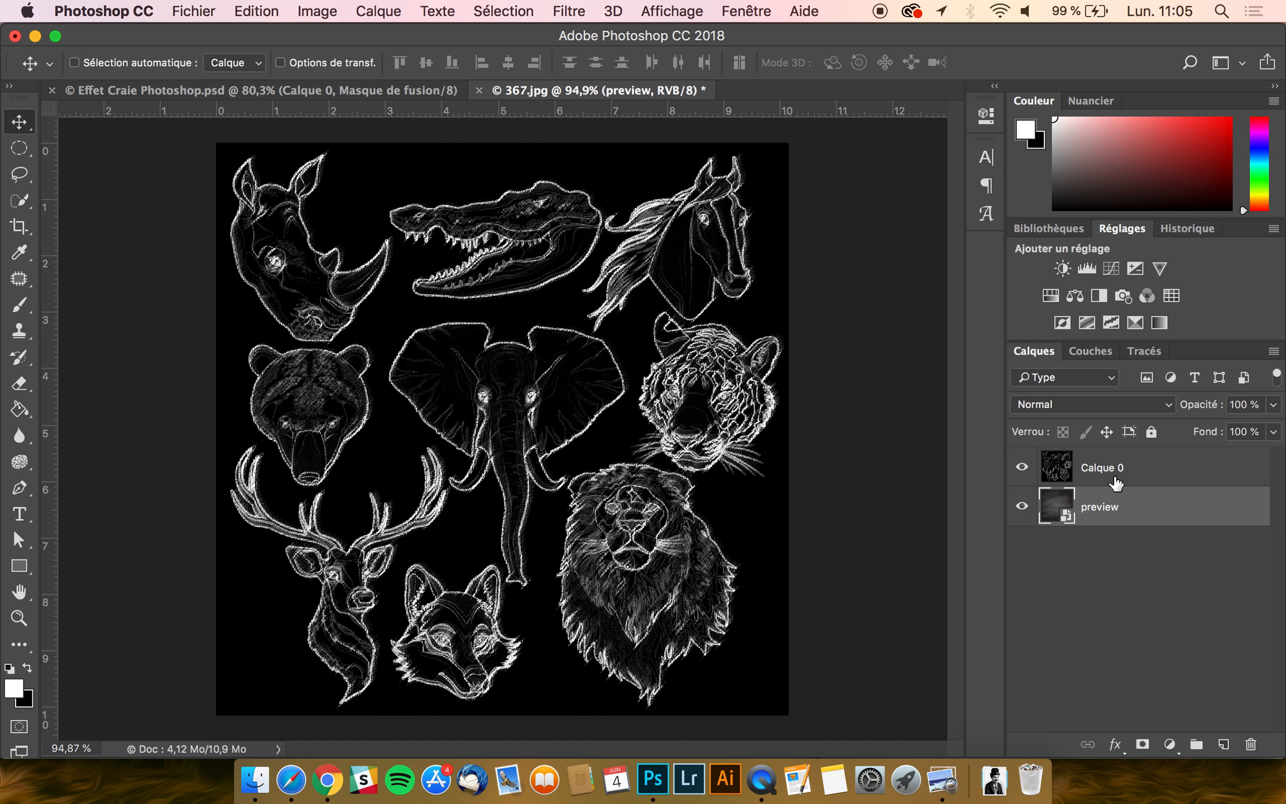
{"action": "left_click", "coordinate": [1113, 482]}
{"action": "left_click", "coordinate": [1113, 511]}
{"action": "double_click", "coordinate": [1105, 507]}
{"action": "type", "text": "Fond"}
{"action": "key", "text": "Return"}
Set the blending mode of the Calque 0 layer to Superposition
{"action": "left_click", "coordinate": [1124, 482]}
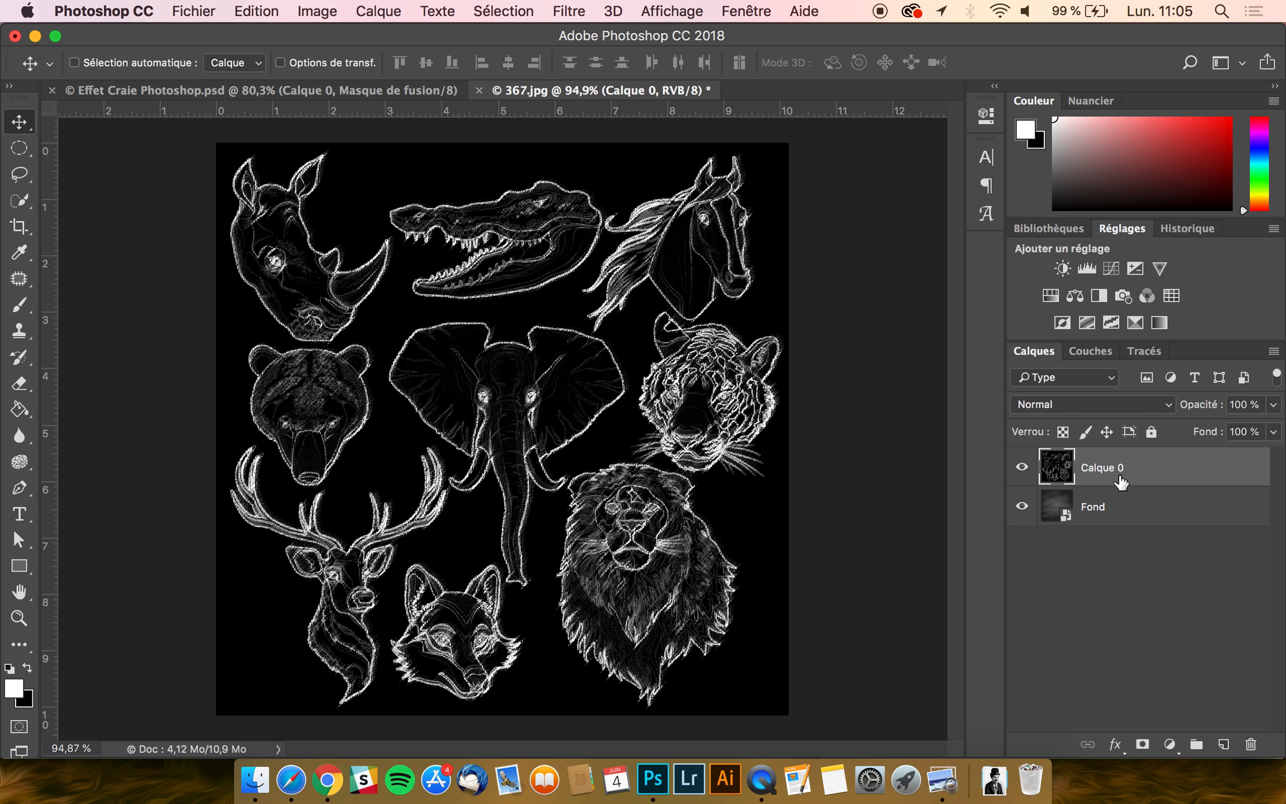
{"action": "left_click", "coordinate": [1079, 403]}
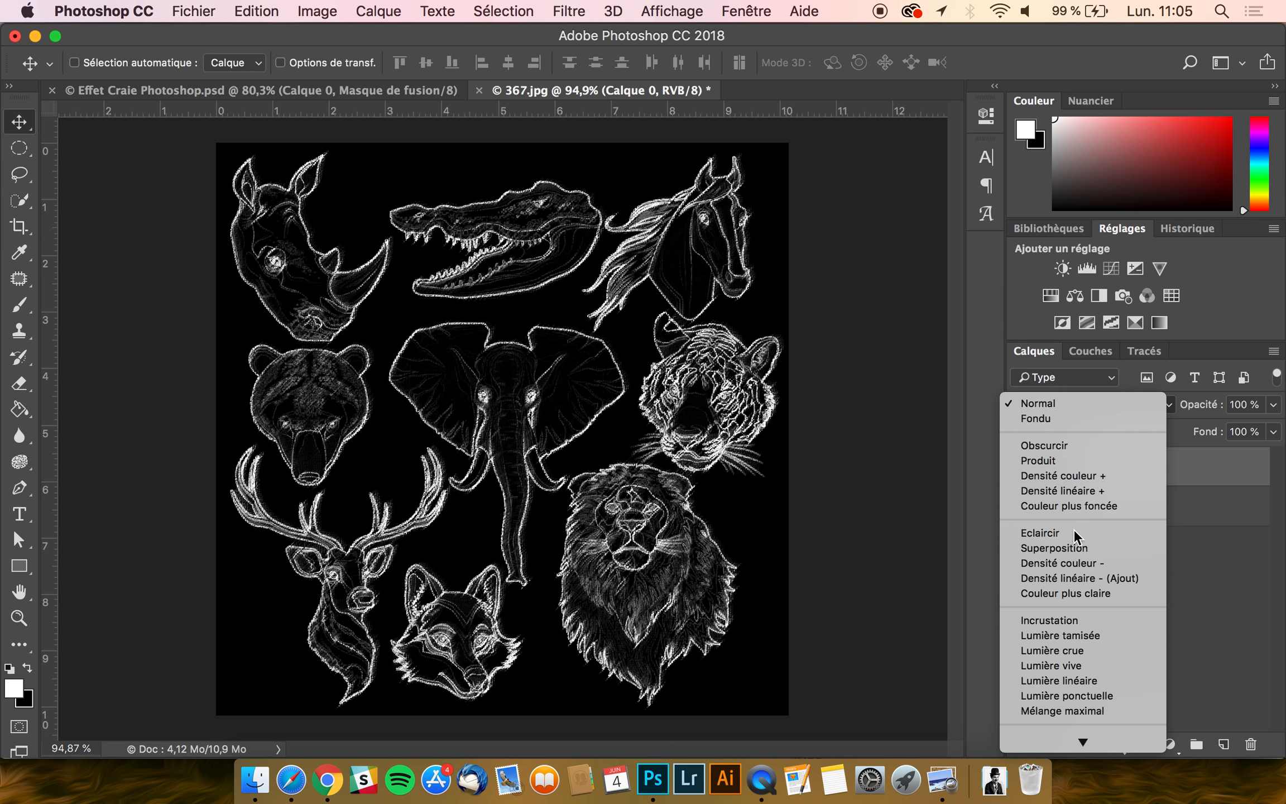
{"action": "scroll", "coordinate": [1072, 528], "scroll_direction": "down", "scroll_amount": 2}
{"action": "left_click", "coordinate": [1069, 503]}
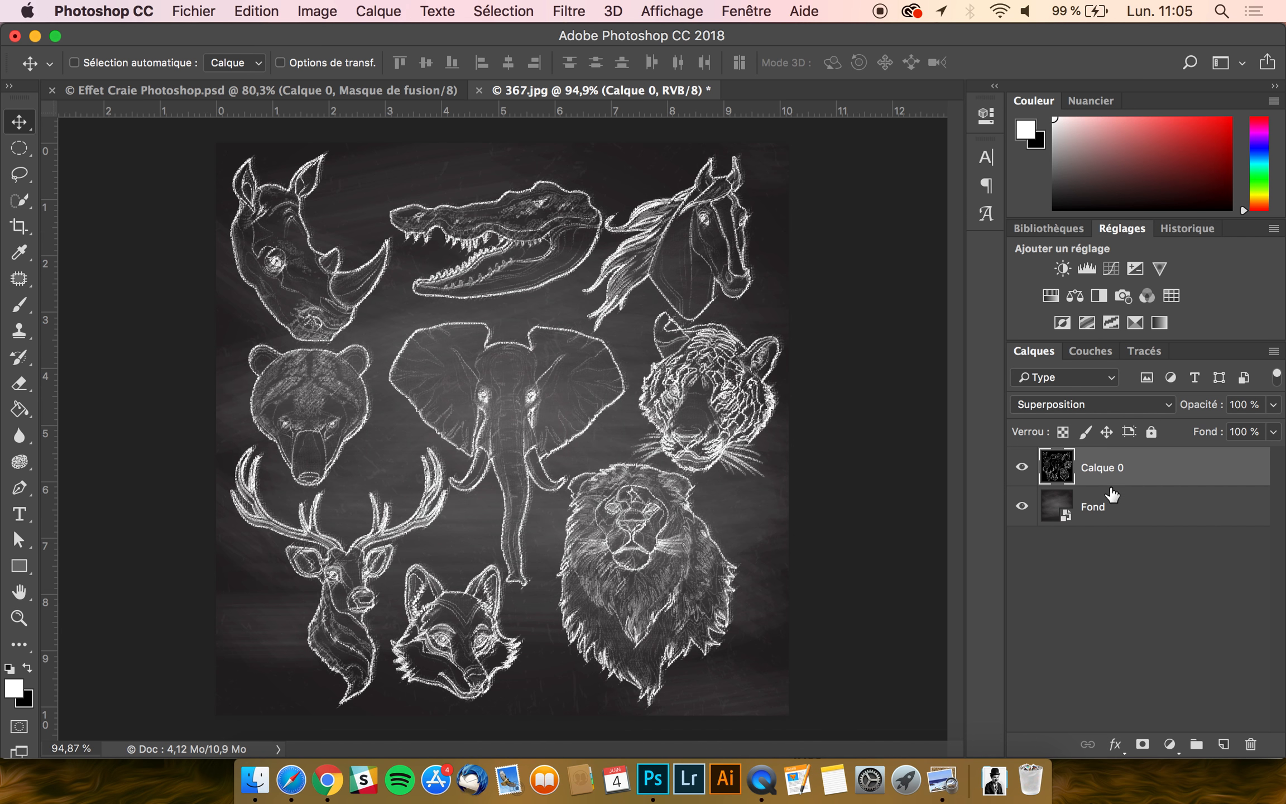
Apply a Luminosité/Contraste adjustment to the Fond layer with Luminosité 41 and Contraste -31
{"action": "left_click", "coordinate": [1127, 514]}
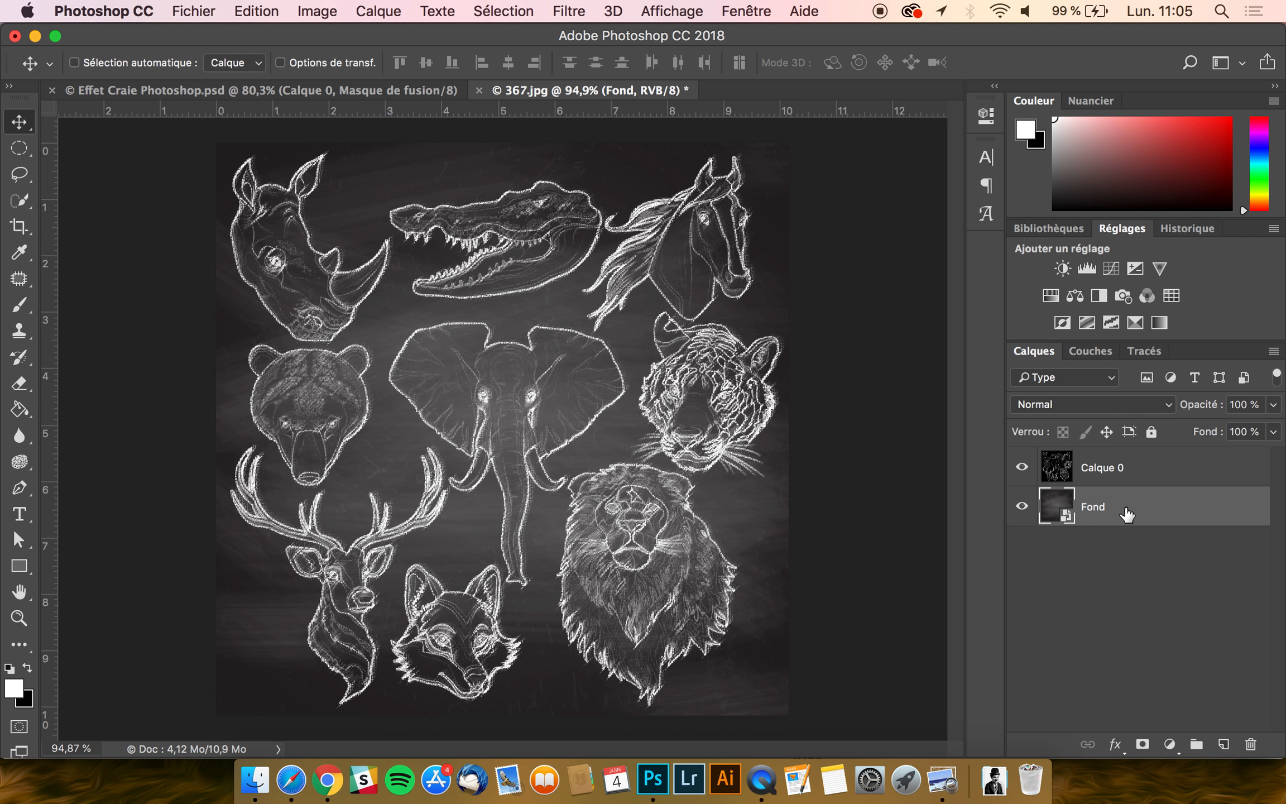
{"action": "left_click", "coordinate": [317, 11]}
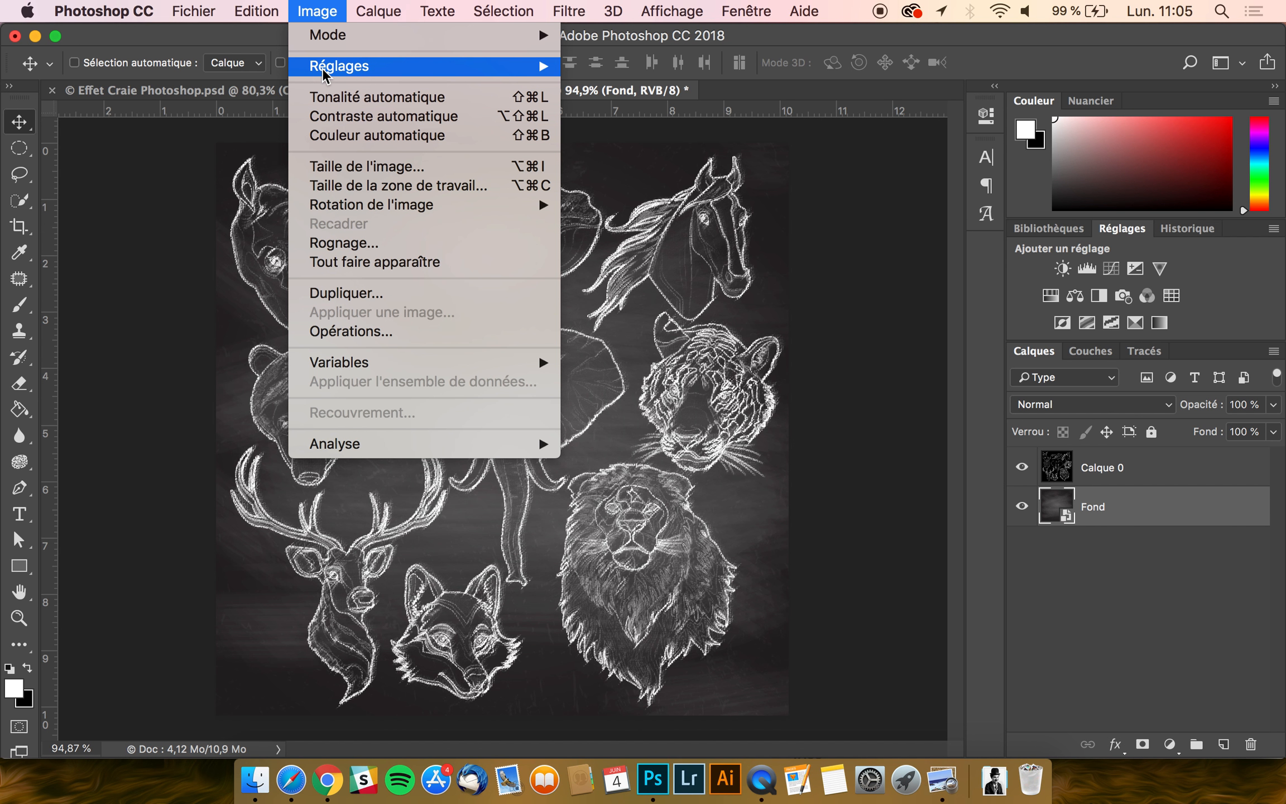
{"action": "mouse_move", "coordinate": [534, 70]}
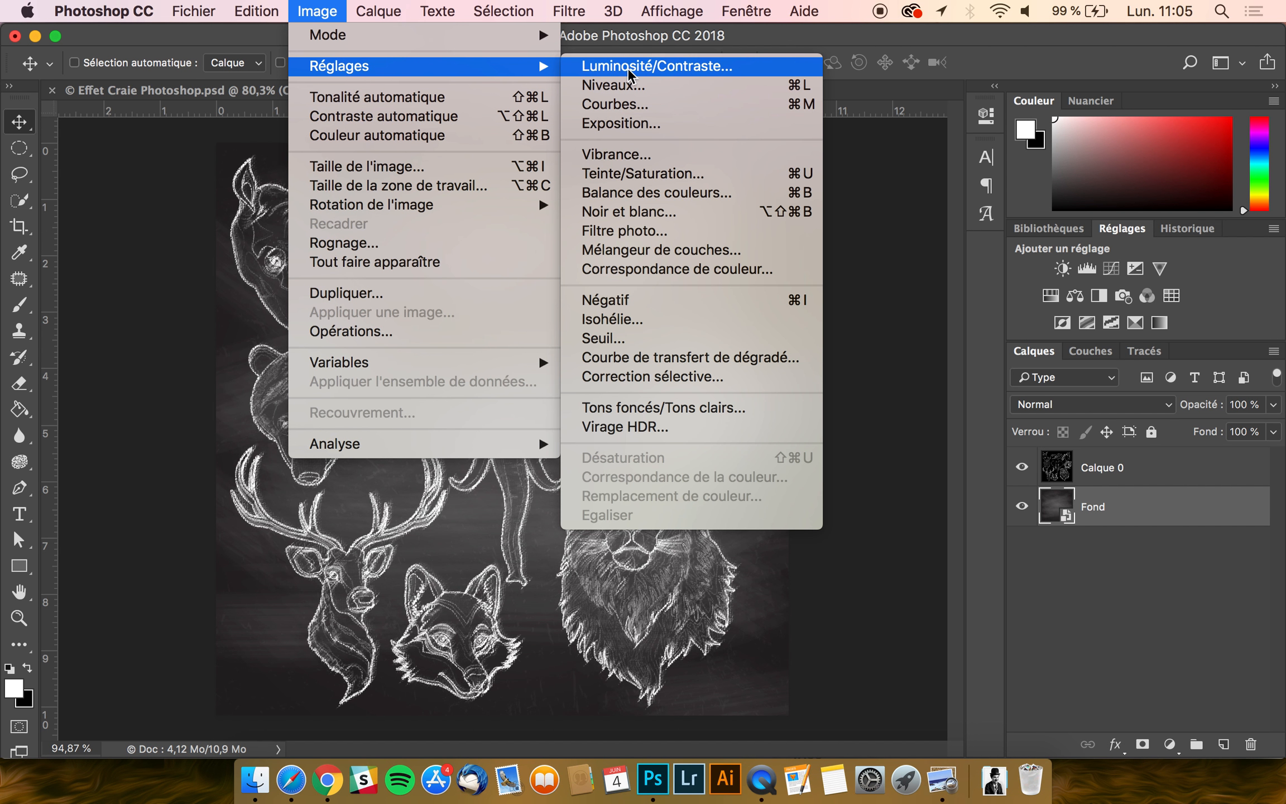
{"action": "left_click", "coordinate": [629, 67]}
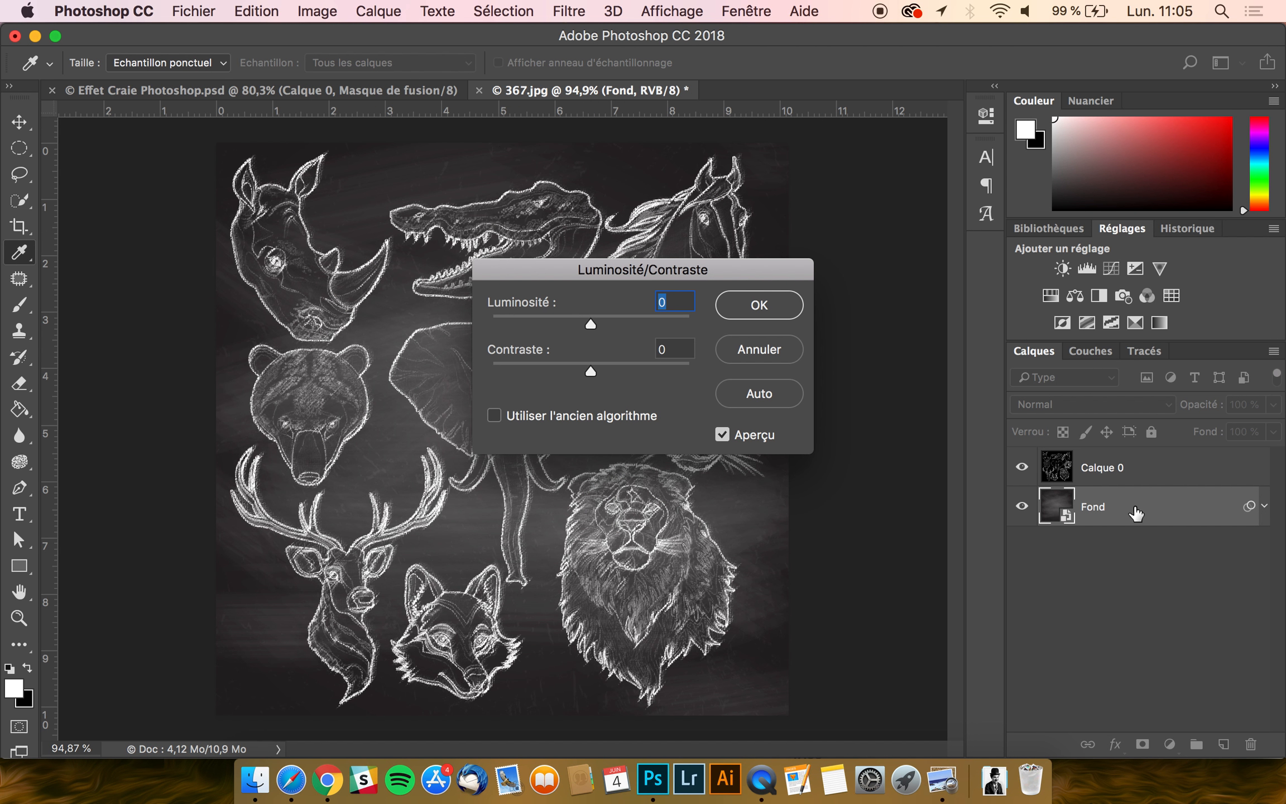
{"action": "left_click_drag", "start_coordinate": [608, 267], "coordinate": [943, 264]}
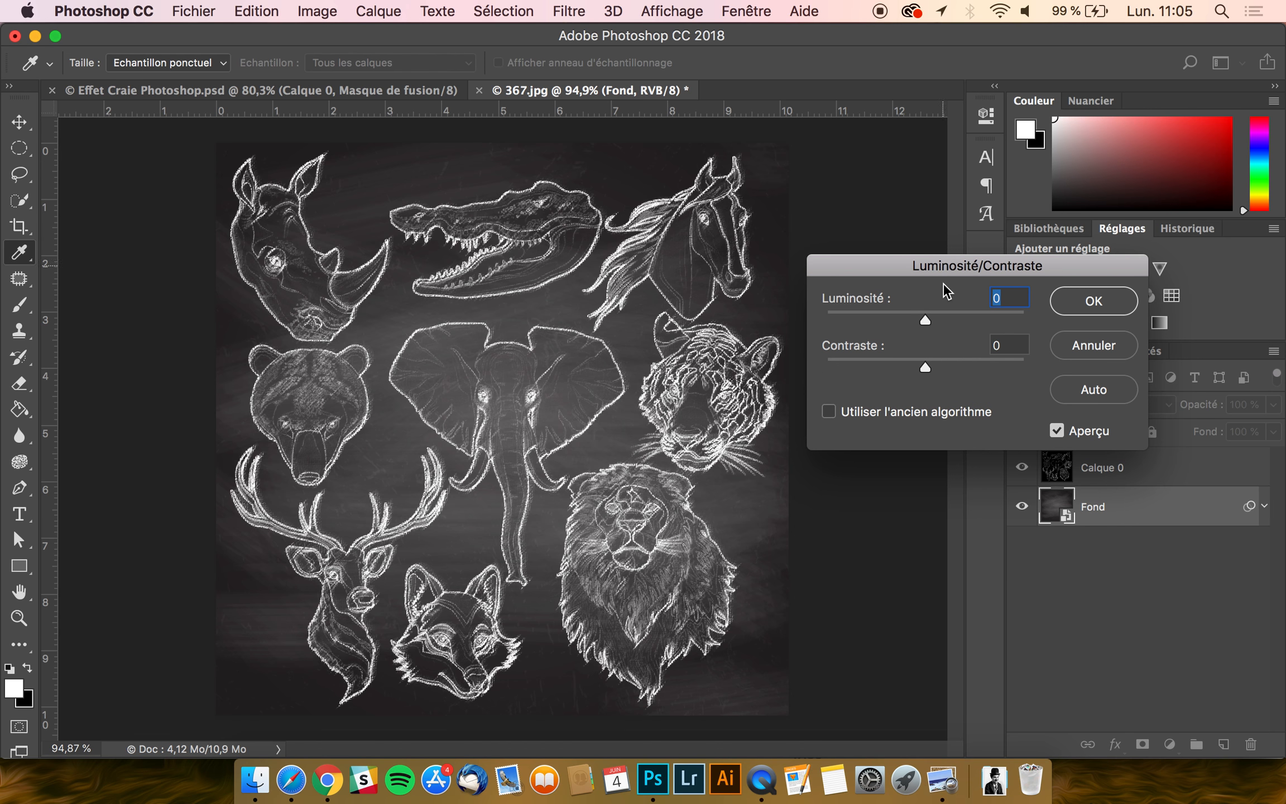
{"action": "left_click_drag", "start_coordinate": [926, 315], "coordinate": [956, 314]}
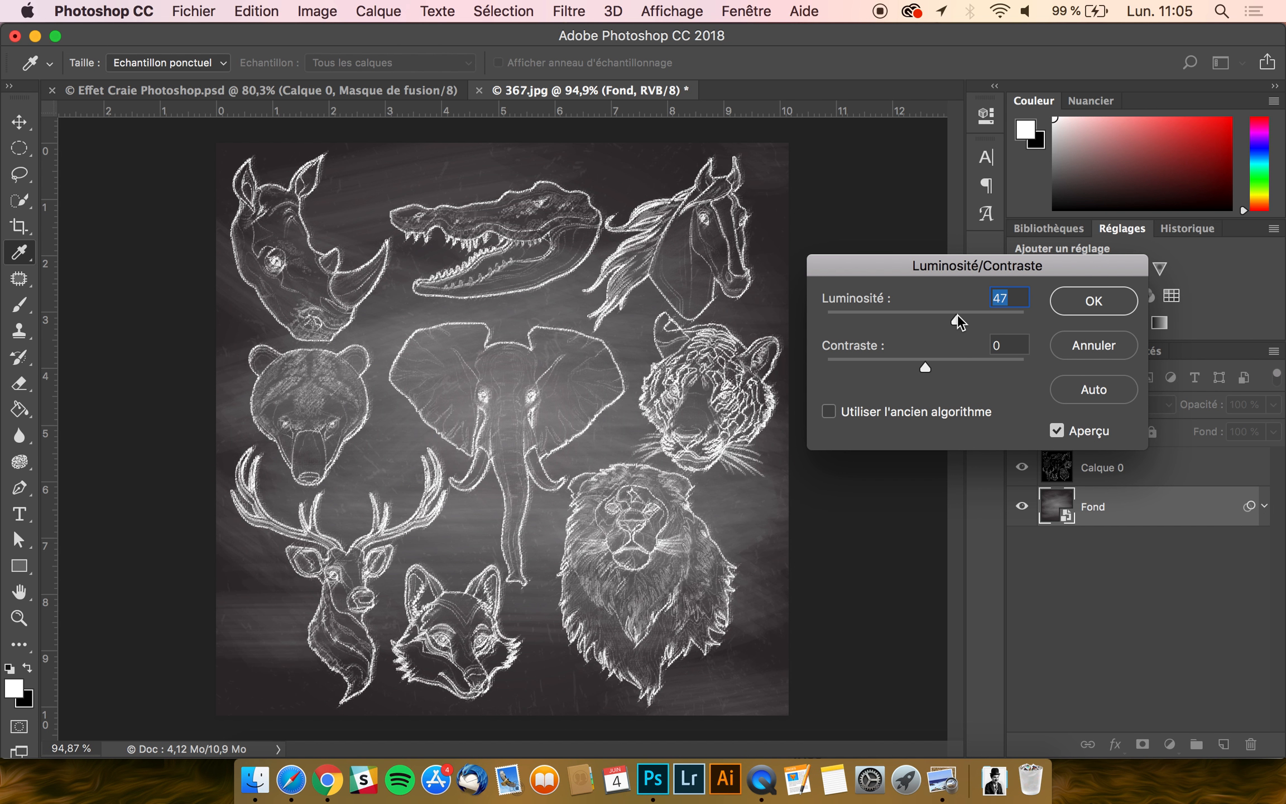
{"action": "left_click_drag", "start_coordinate": [920, 373], "coordinate": [865, 372]}
{"action": "left_click_drag", "start_coordinate": [952, 323], "coordinate": [952, 320]}
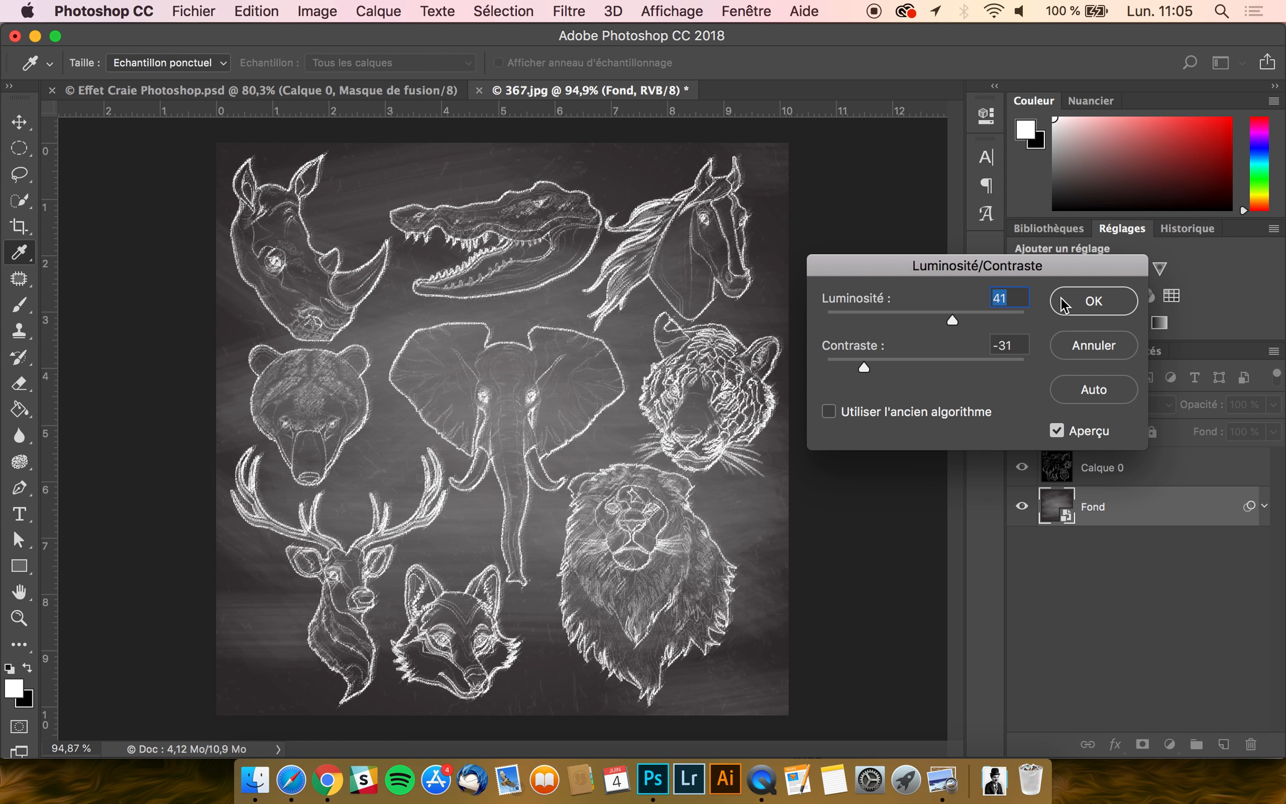
{"action": "left_click", "coordinate": [1112, 304]}
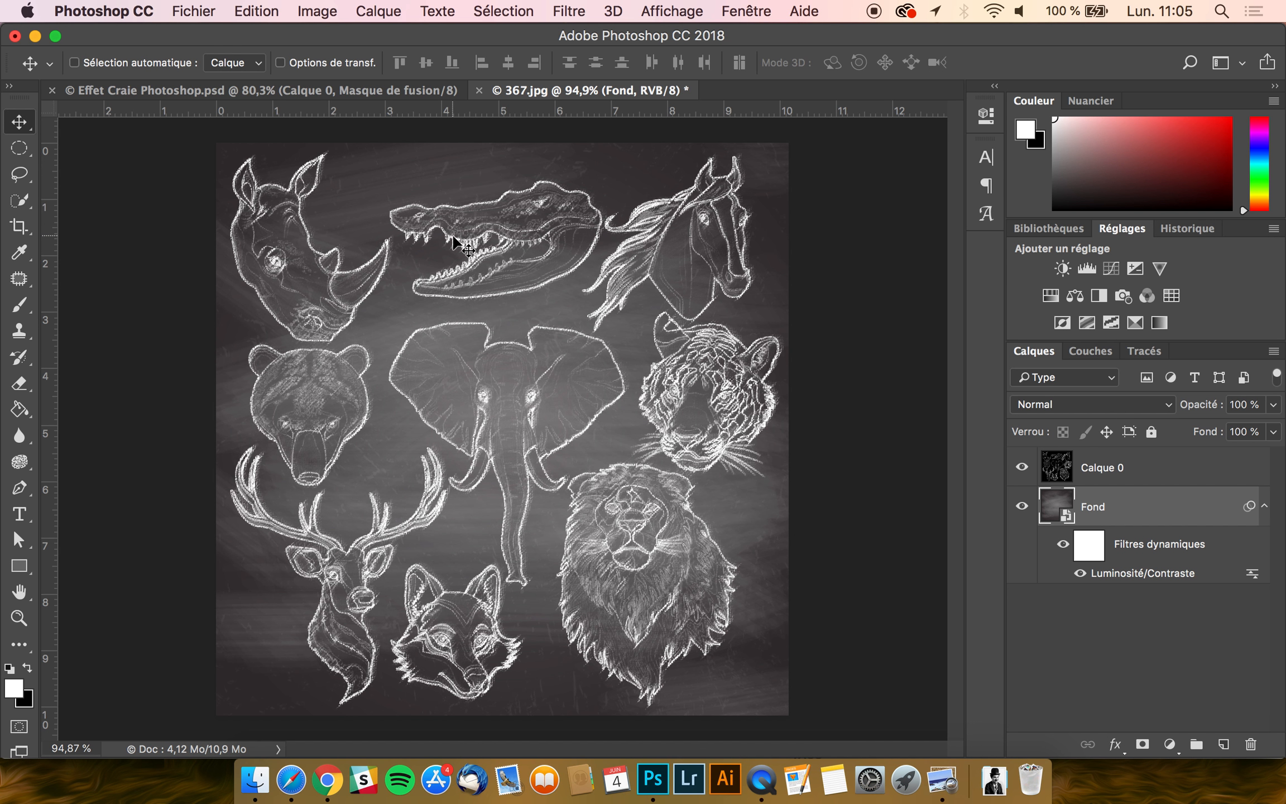
Check the document's width, height and resolution in the image size settings without changing them
{"action": "left_click", "coordinate": [322, 9]}
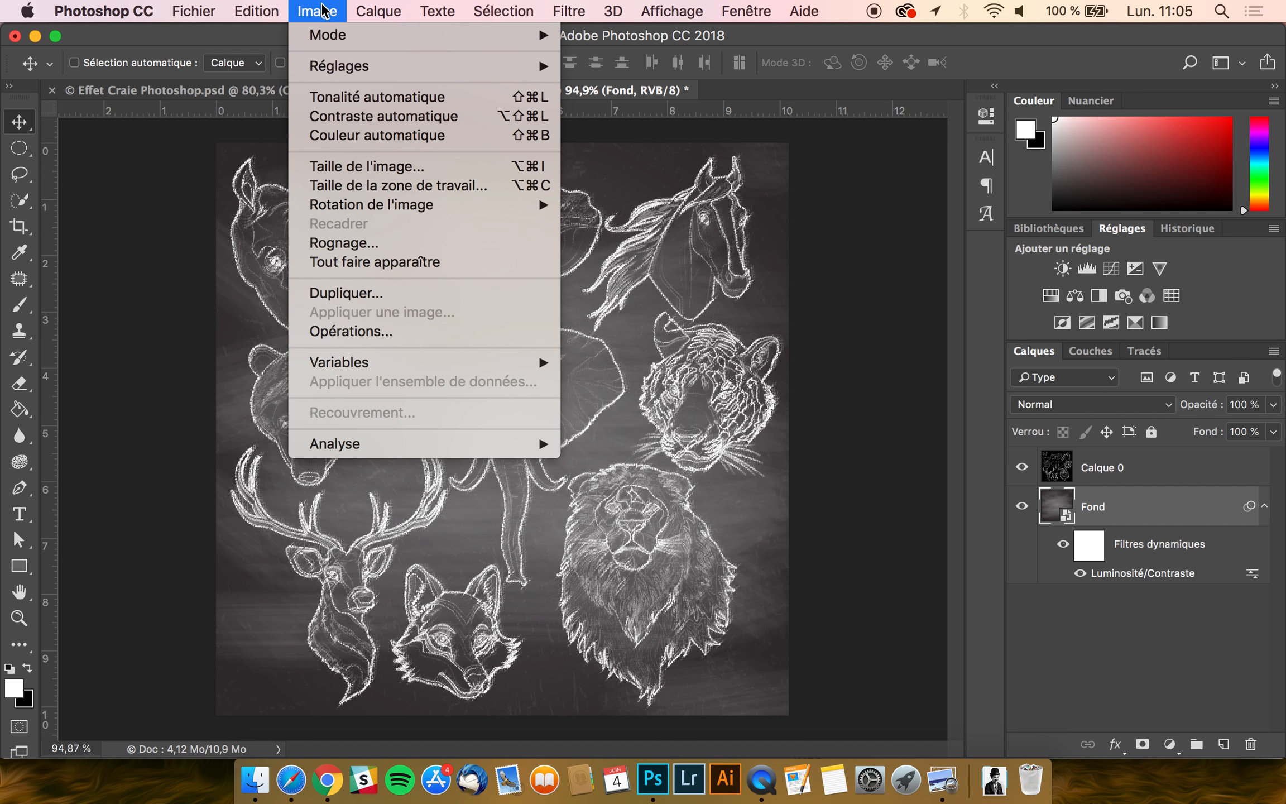
{"action": "left_click", "coordinate": [358, 169]}
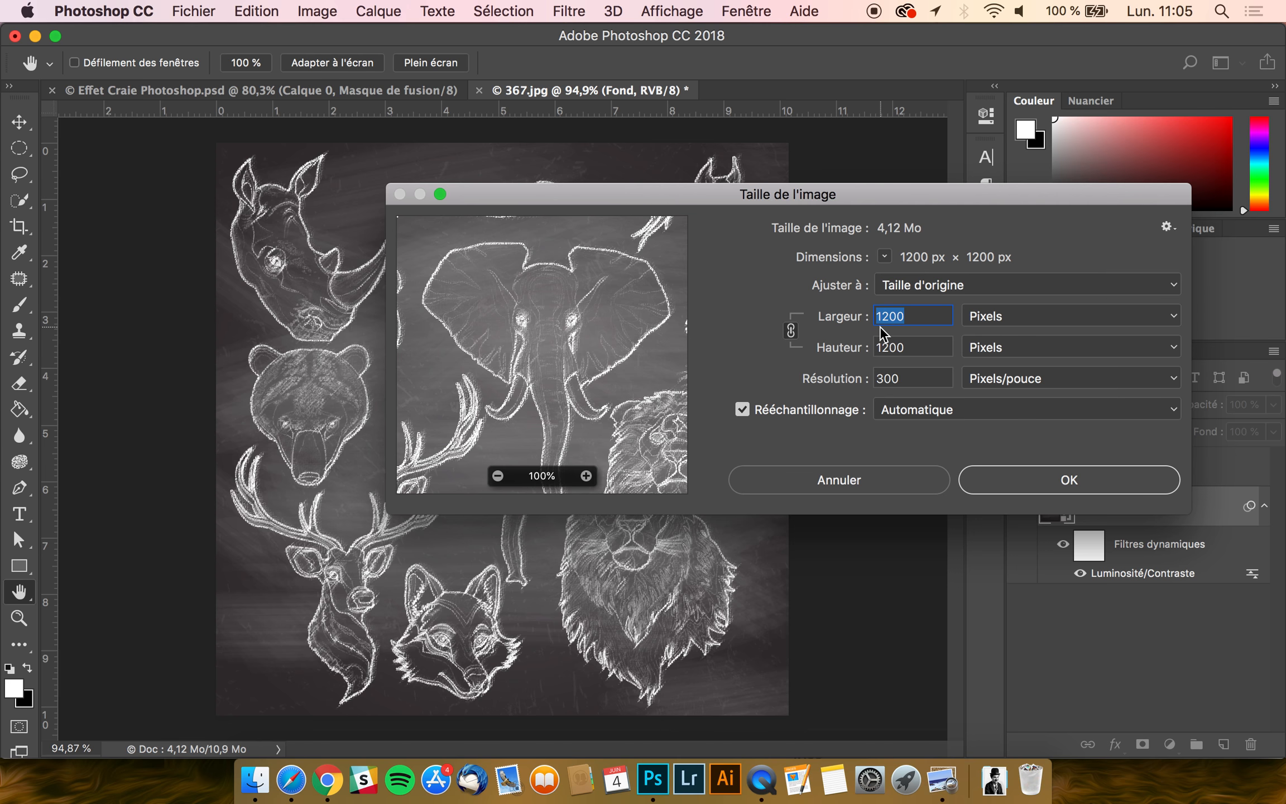
{"action": "left_click", "coordinate": [869, 479]}
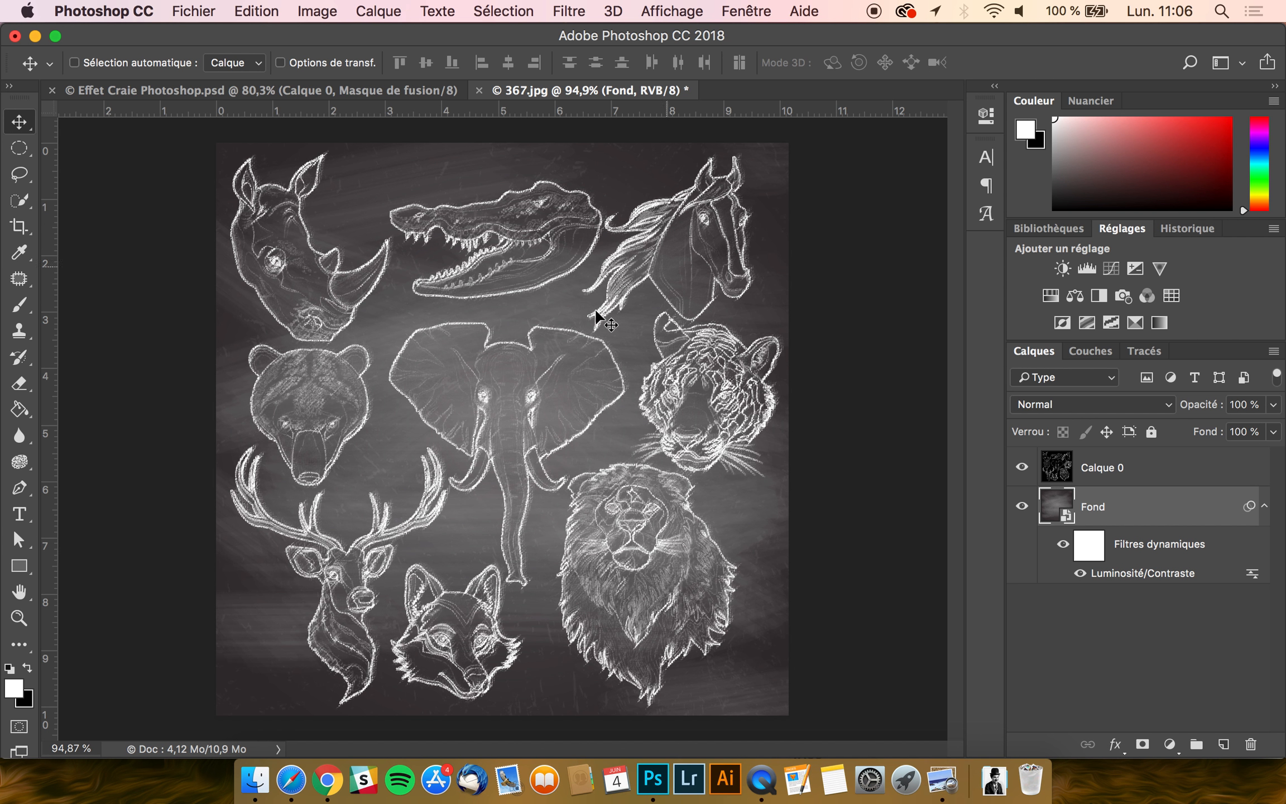